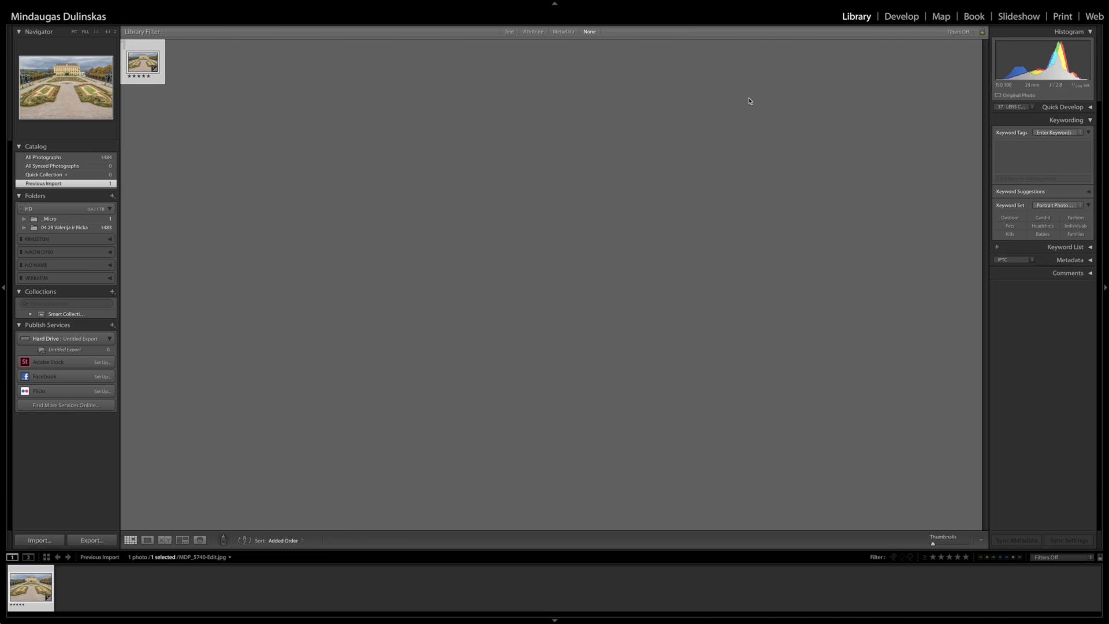
- Open the palace garden photo for developing and convert it to Black & White
double_click(142, 58)
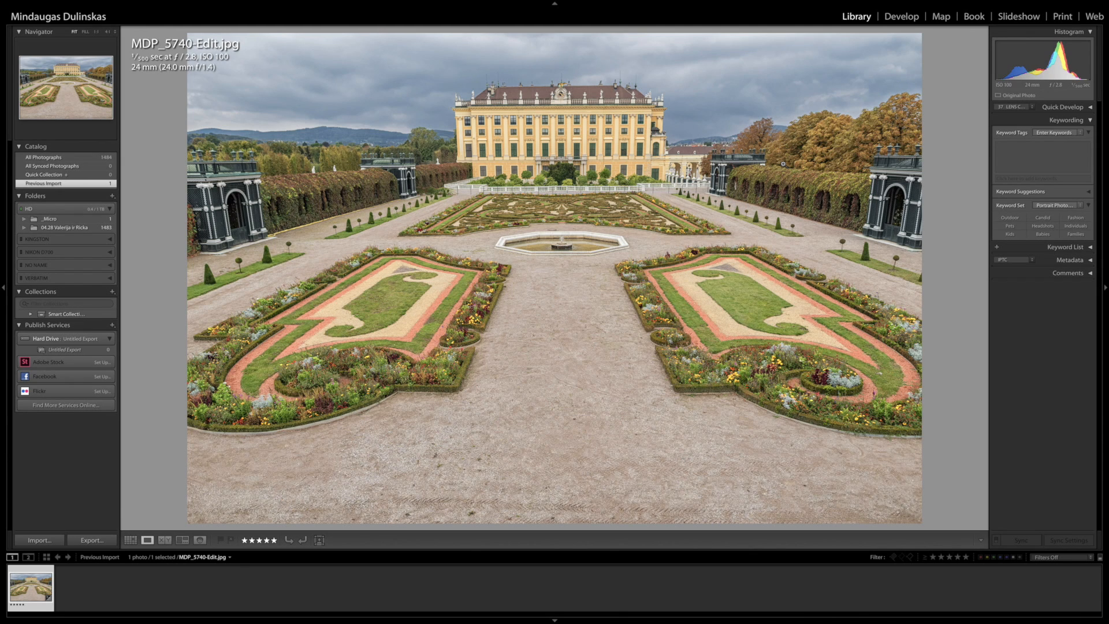
click(902, 17)
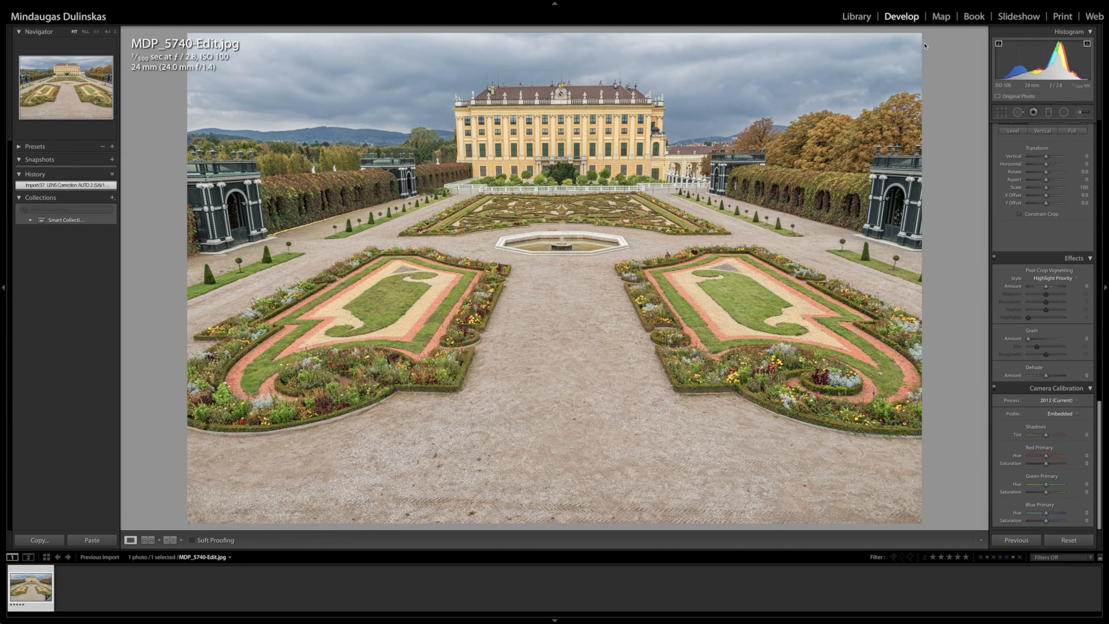
scroll(1017, 226, up, 10)
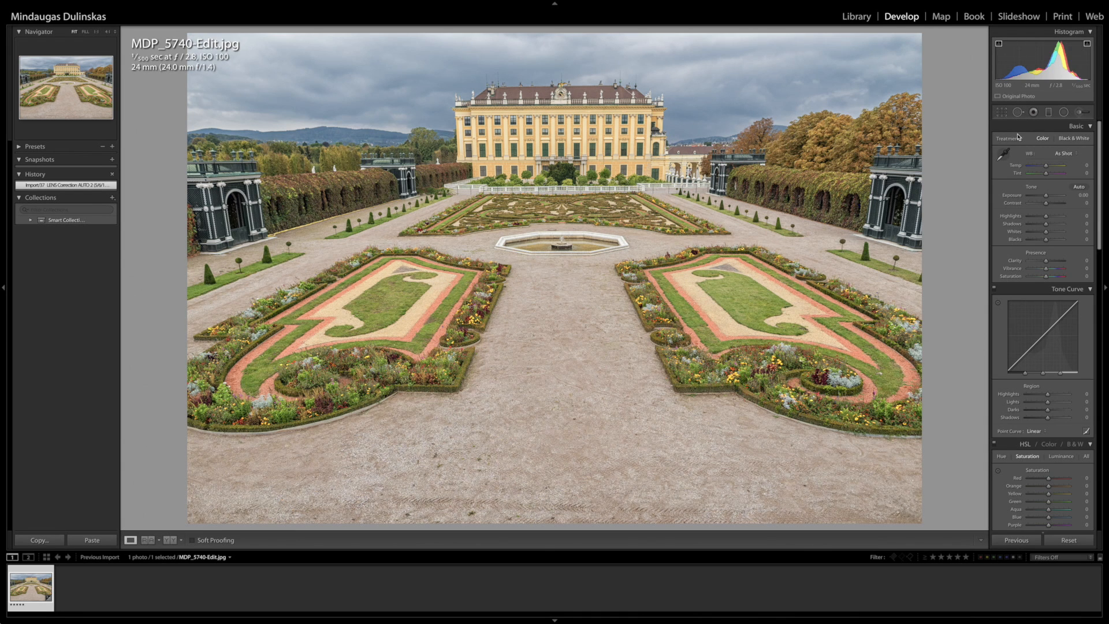
click(1069, 140)
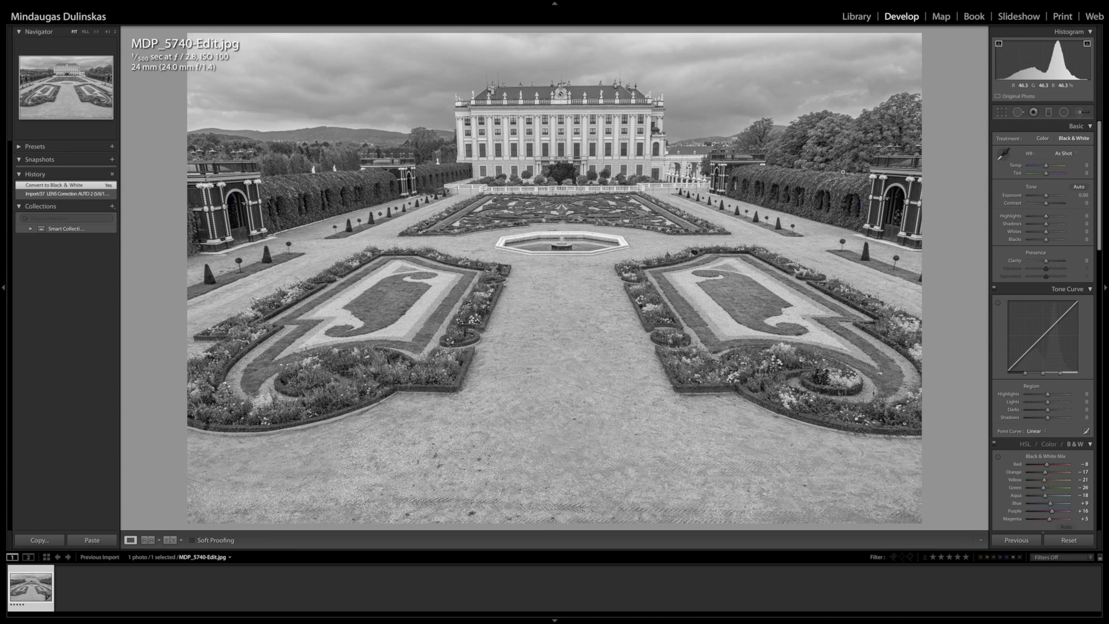
key(v)
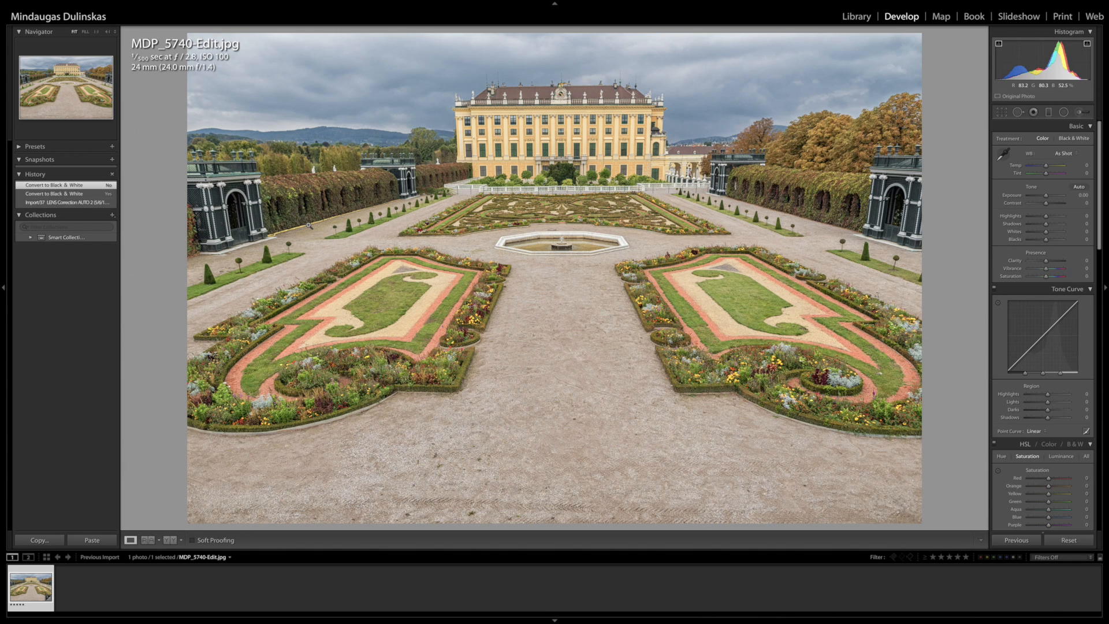
click(1073, 139)
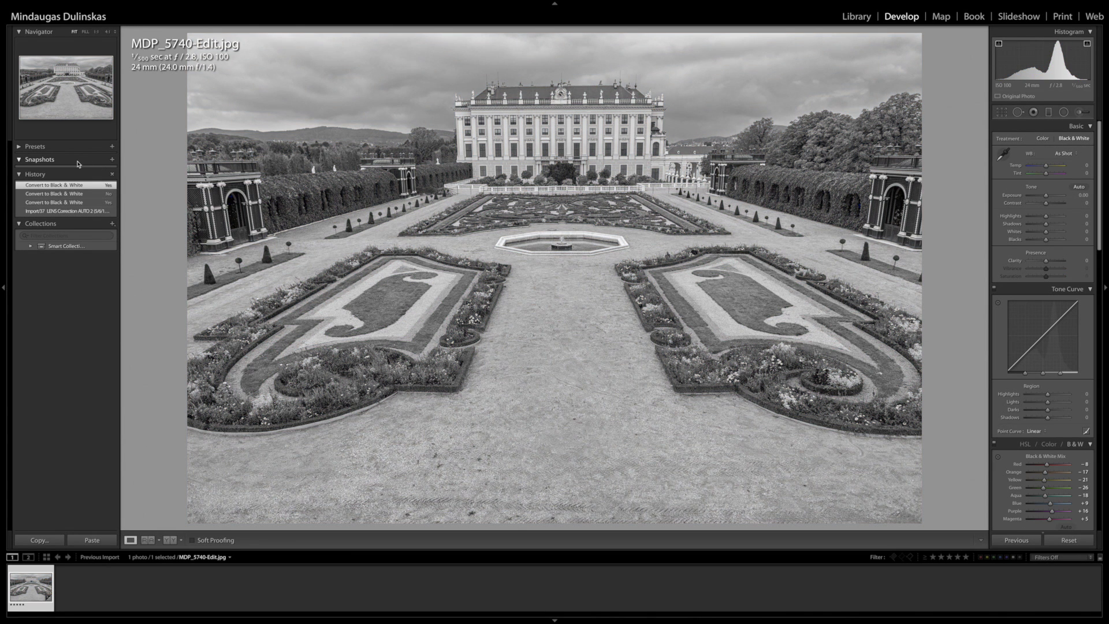
- Save the current state of the photo as a snapshot named Pradzia
click(113, 160)
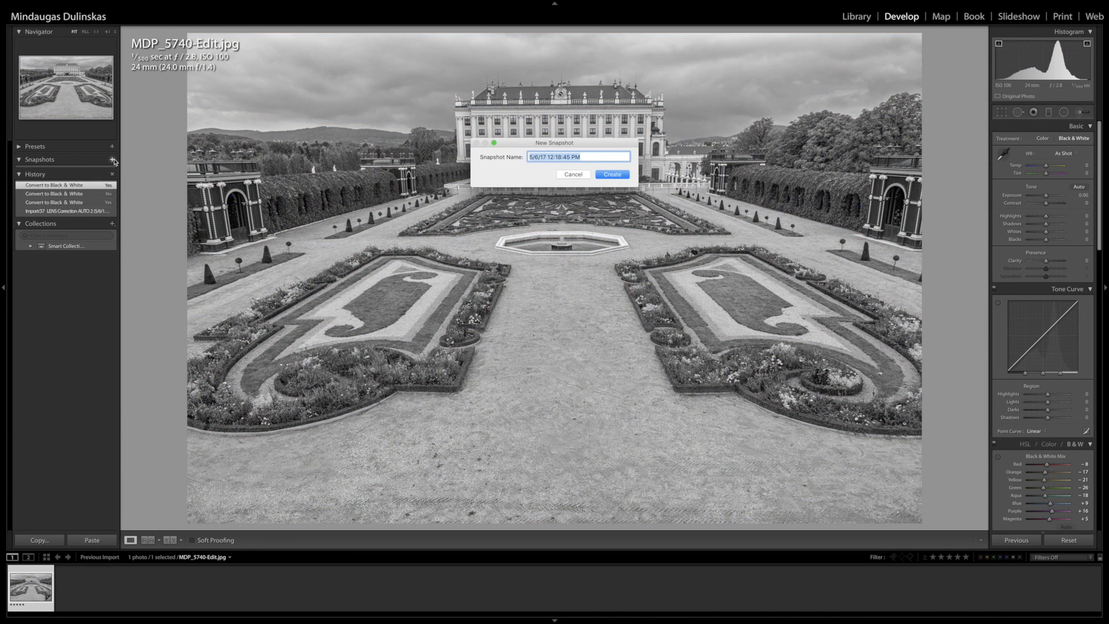
text(Pradzia)
key(Return)
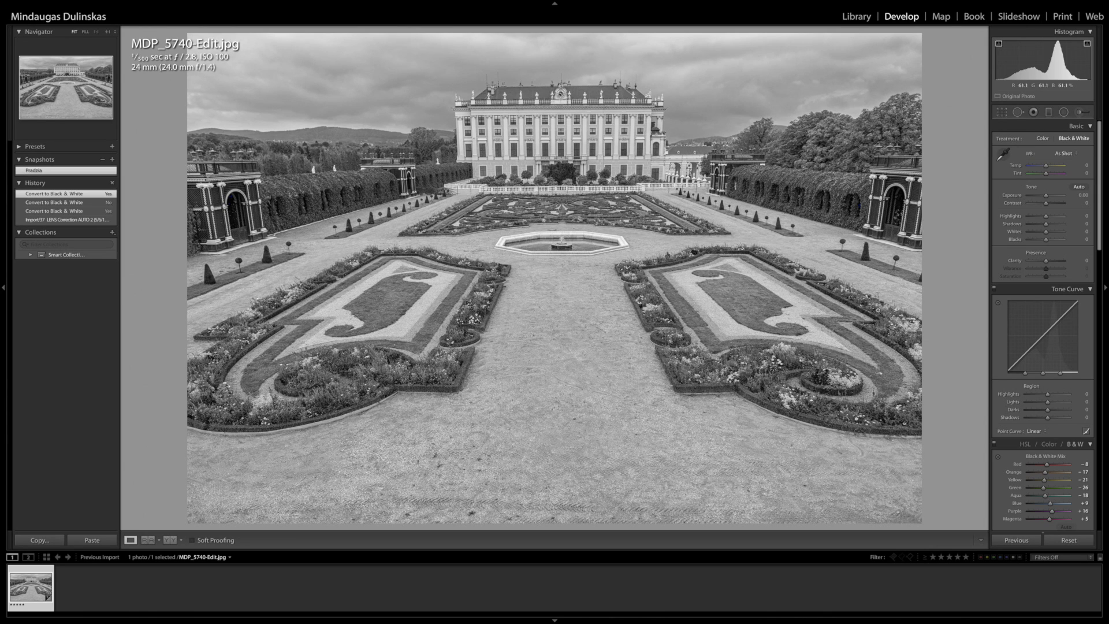
- Set the photo's overall Exposure to -0.30, Contrast +39, Highlights -62, Shadows +49, Whites +45 and Blacks -59
drag(1045, 215, 1037, 244)
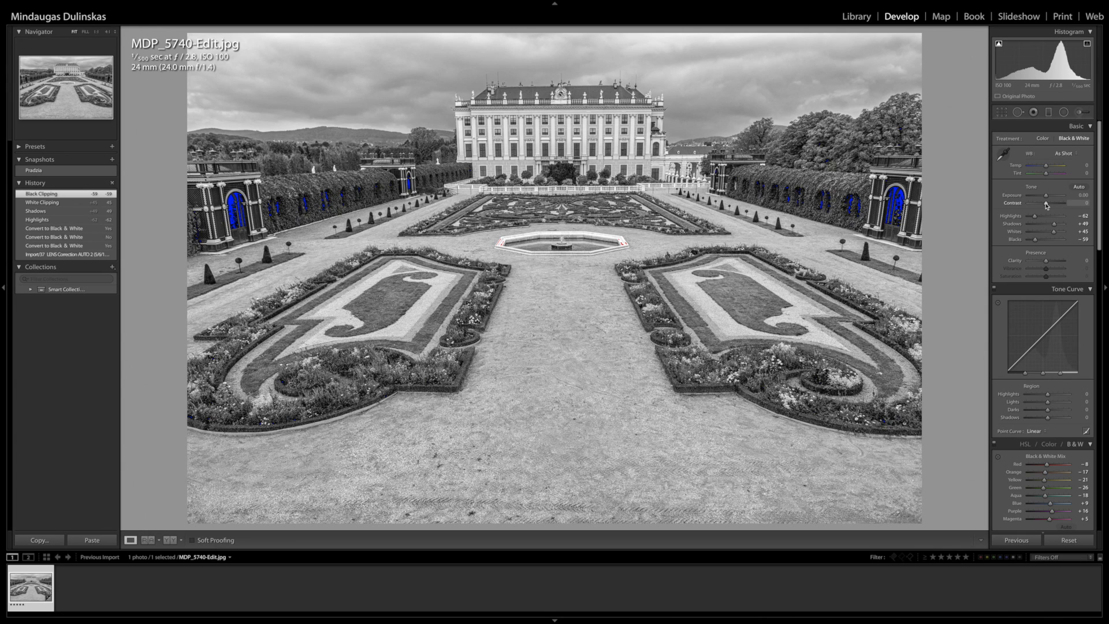
mouse_move(1047, 204)
mouse_down()
mouse_move(1057, 205)
mouse_move(1045, 199)
mouse_up()
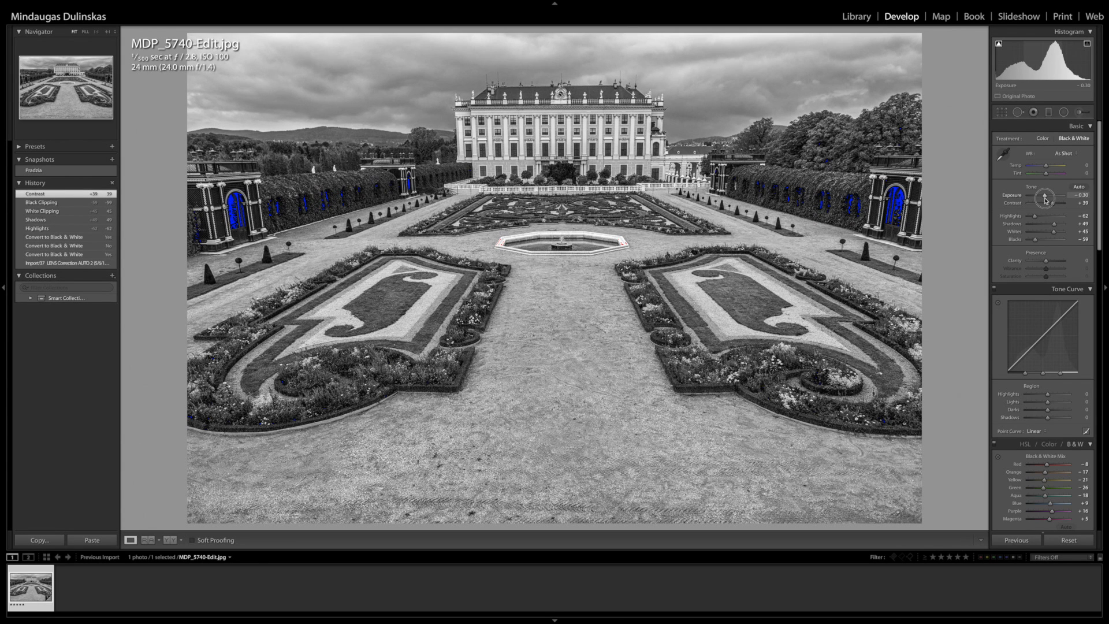
drag(1046, 200, 1046, 199)
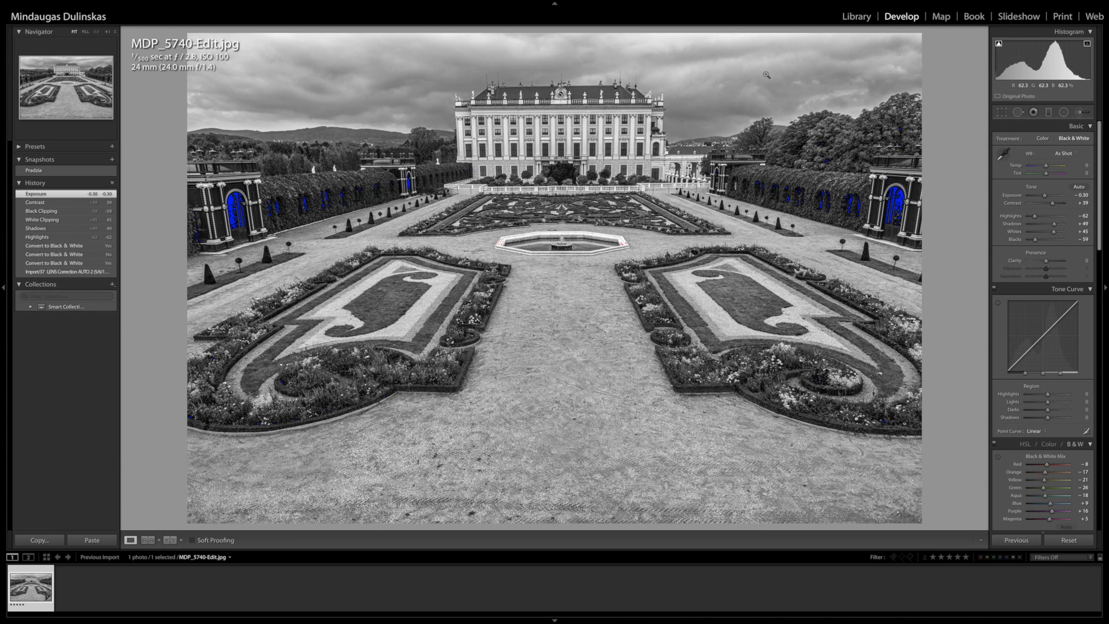
- Add a wide radial filter over the sky and palace roof and invert its mask to affect the inside
click(1063, 111)
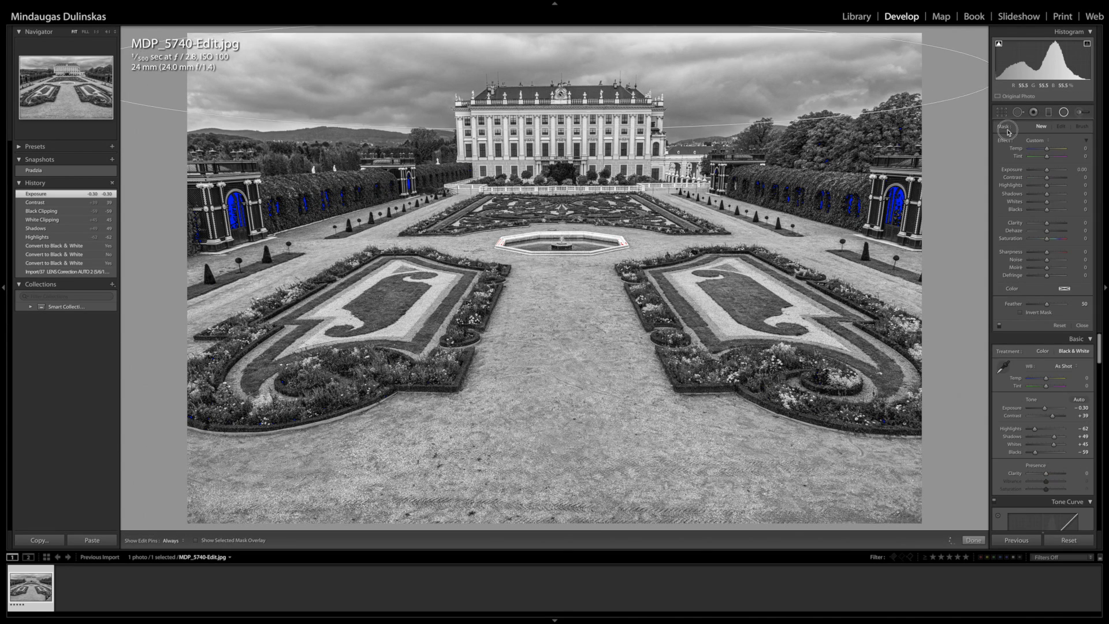
drag(1062, 147, 1074, 148)
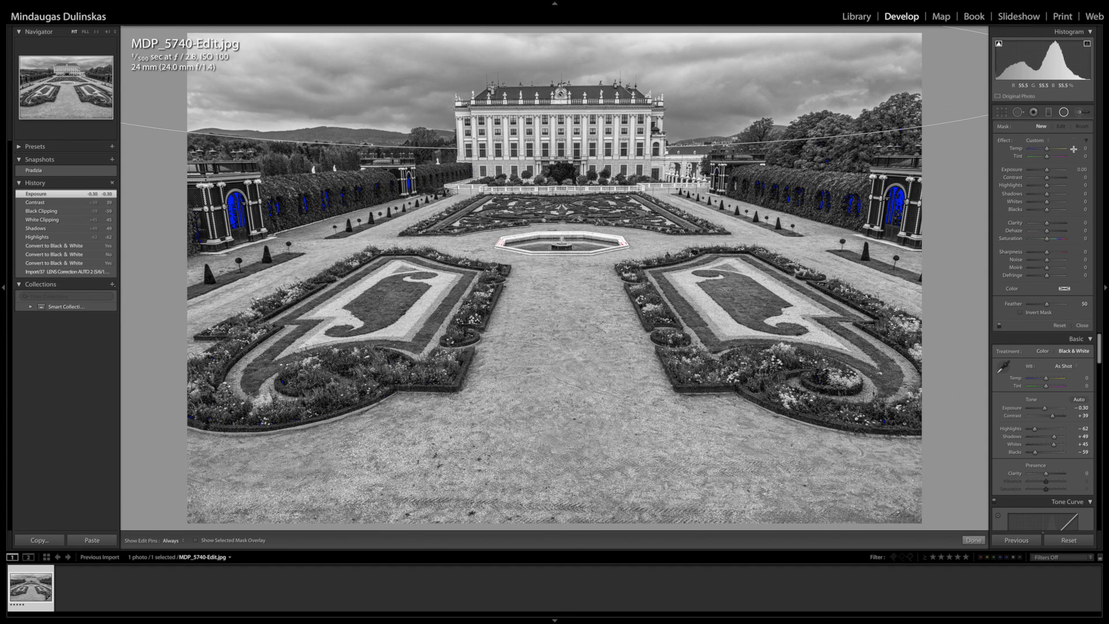
click(1021, 313)
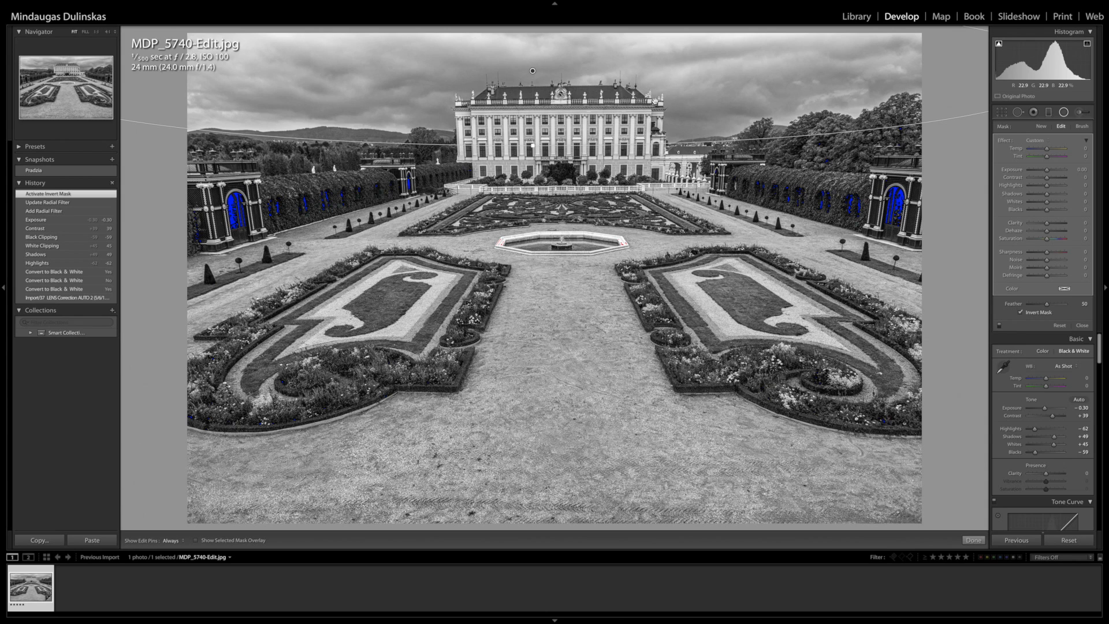
- Set the sky radial filter's Contrast to 12, Shadows to -44 and Blacks to -32, keeping its Exposure at zero
mouse_move(1047, 177)
mouse_down()
mouse_move(1036, 179)
mouse_move(1059, 179)
mouse_move(1038, 211)
mouse_move(1043, 199)
mouse_up()
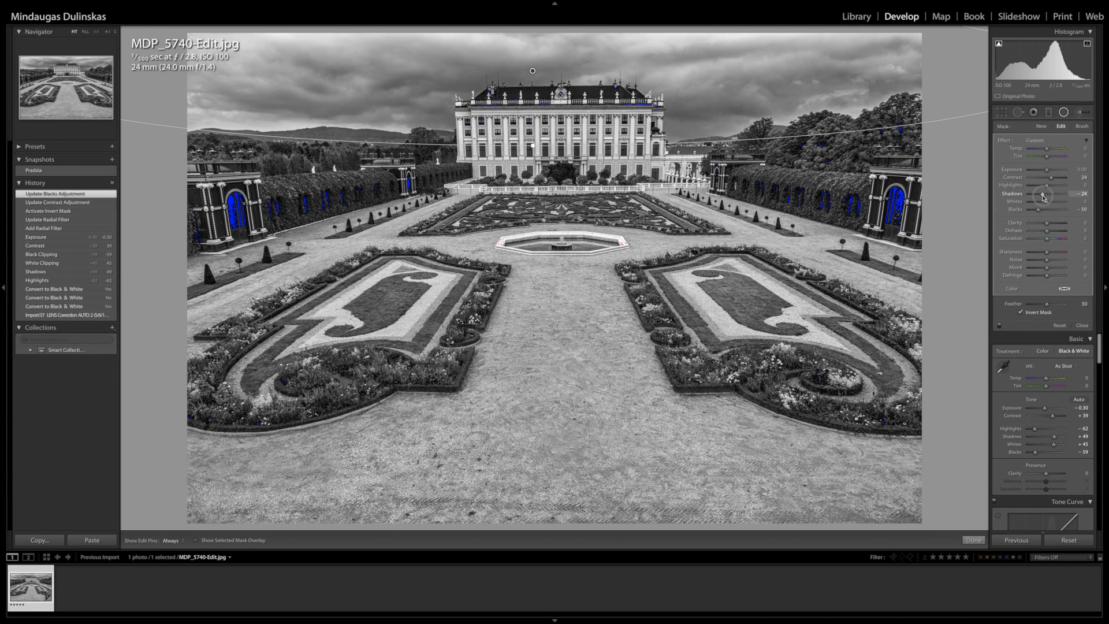
drag(1043, 198, 1043, 198)
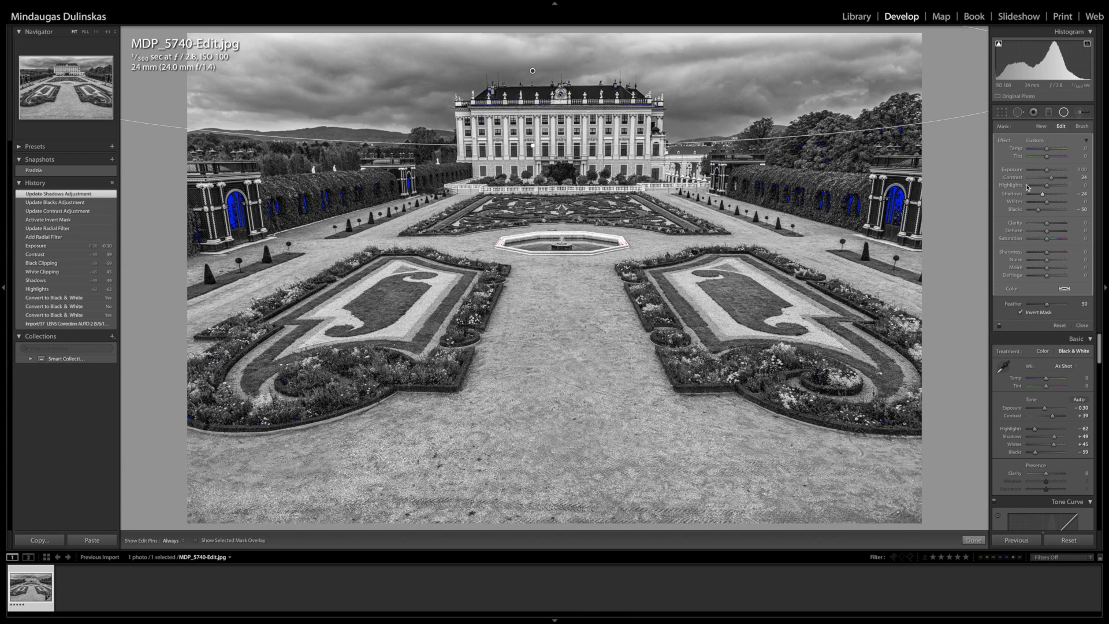
drag(1042, 195, 1047, 171)
double_click(1013, 169)
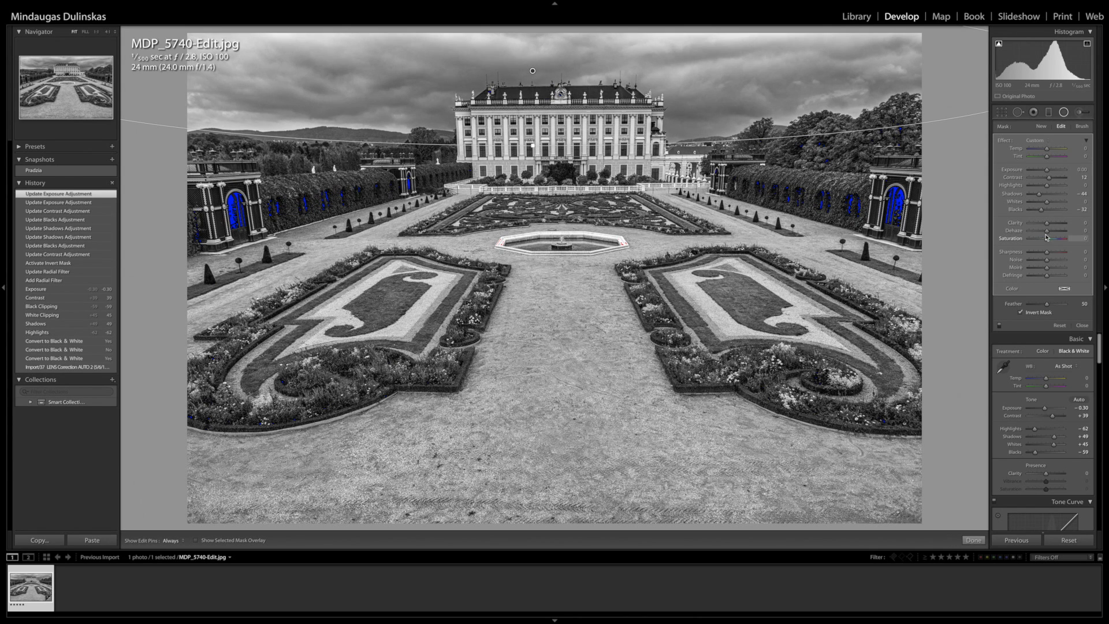
- Give the sky radial filter Dehaze 12, Clarity 13 and a Feather of 67
drag(1052, 233, 1049, 231)
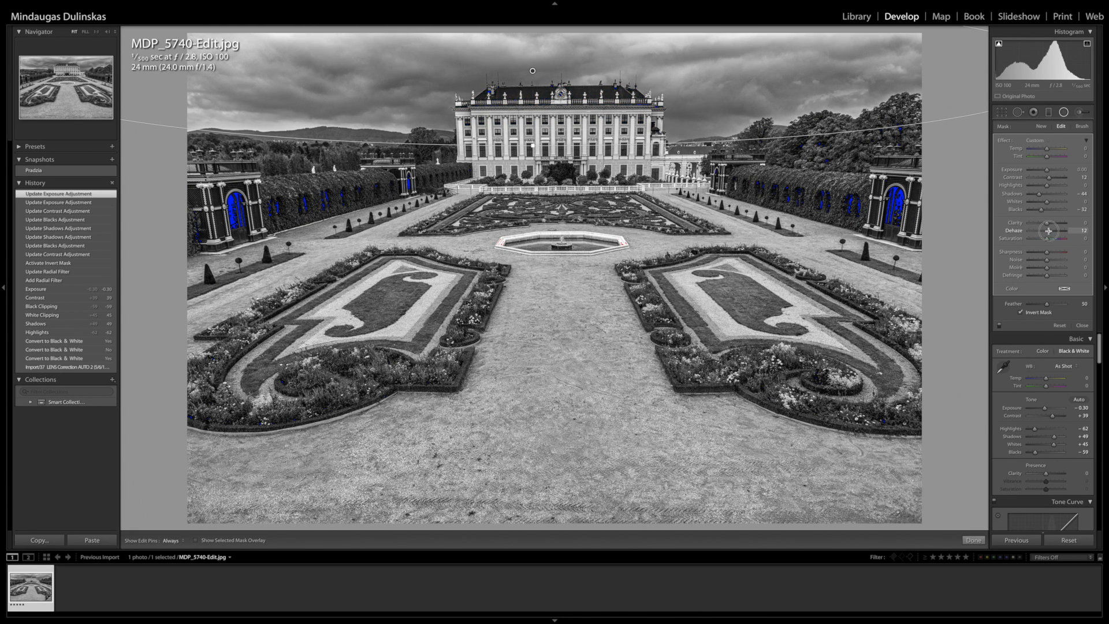
drag(1047, 224, 1049, 225)
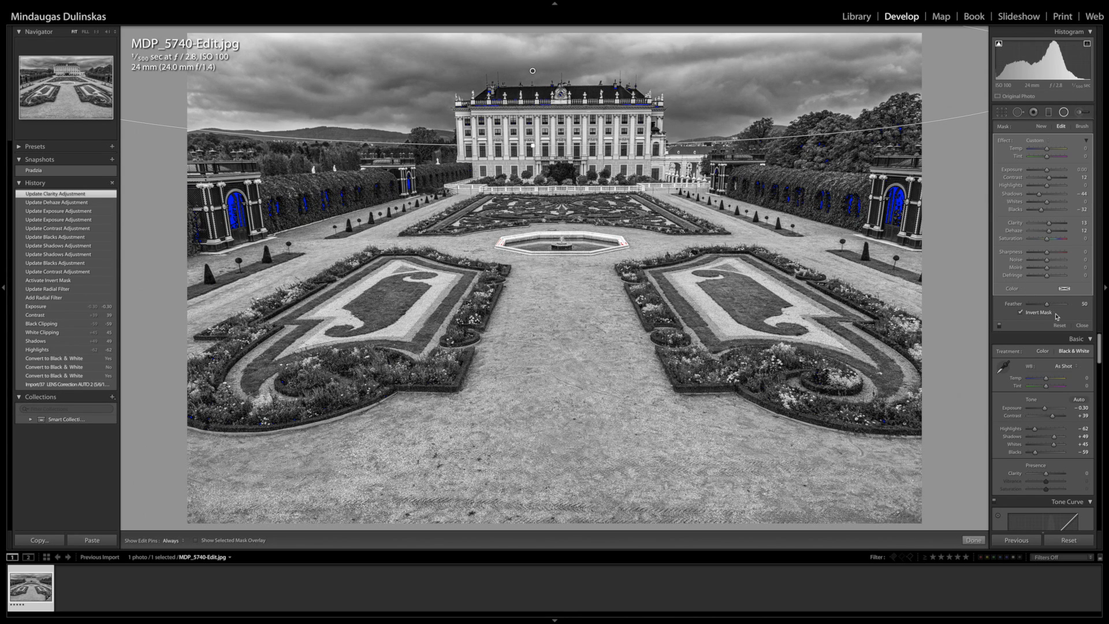
drag(1051, 307, 1053, 305)
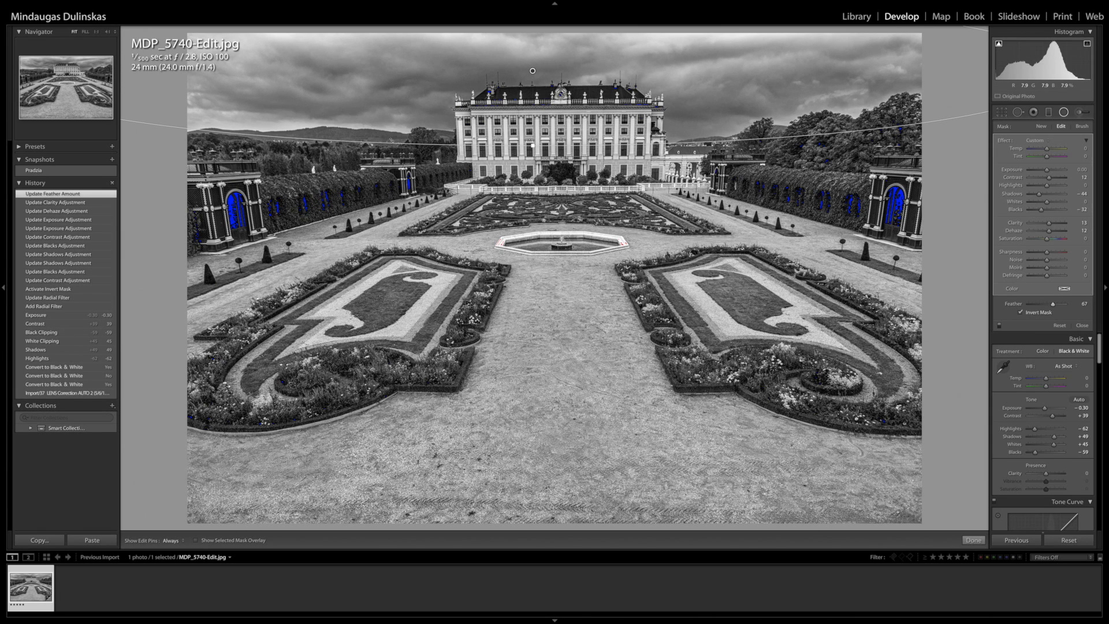
- Erase the sky filter's mask from the palace facade and roof using an Auto Mask brush, with the mask overlay shown, and finish editing the filter
click(1079, 126)
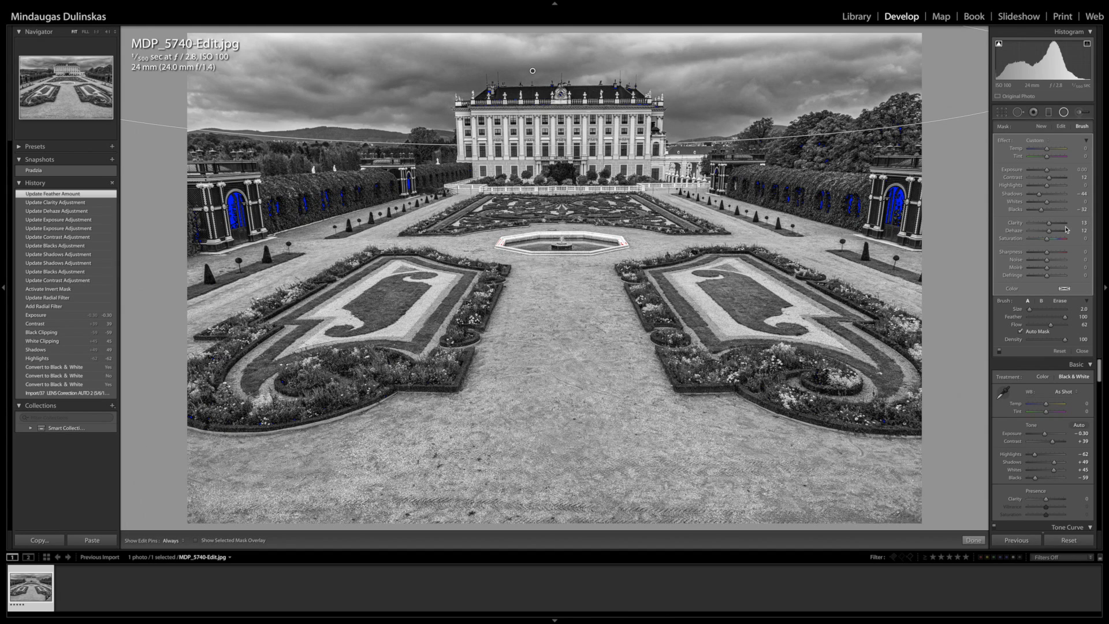
click(1059, 301)
click(196, 540)
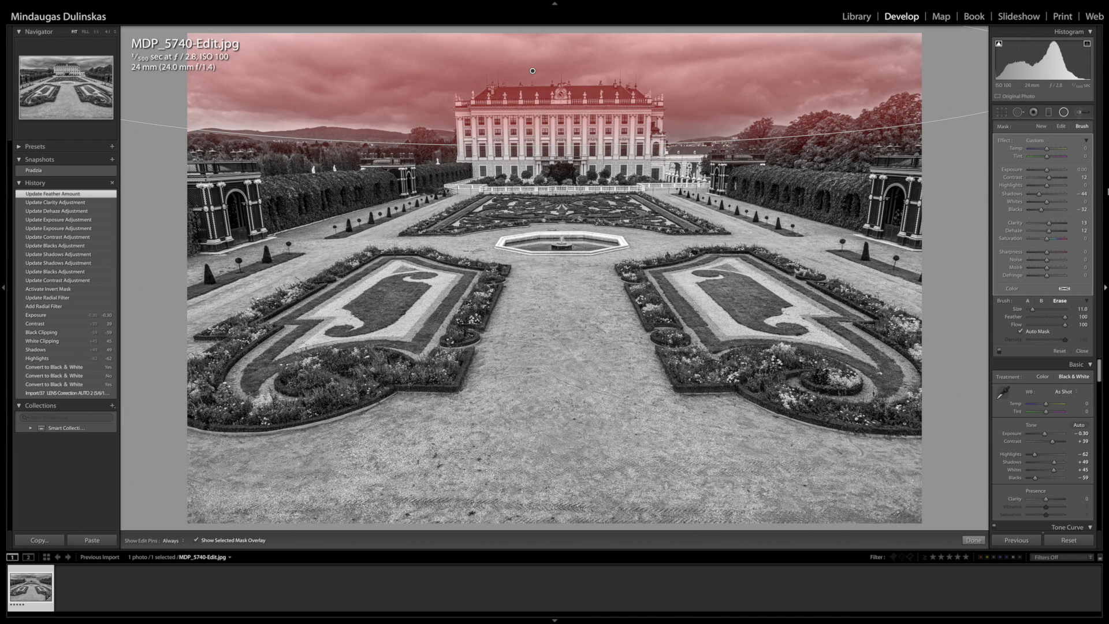
key(h)
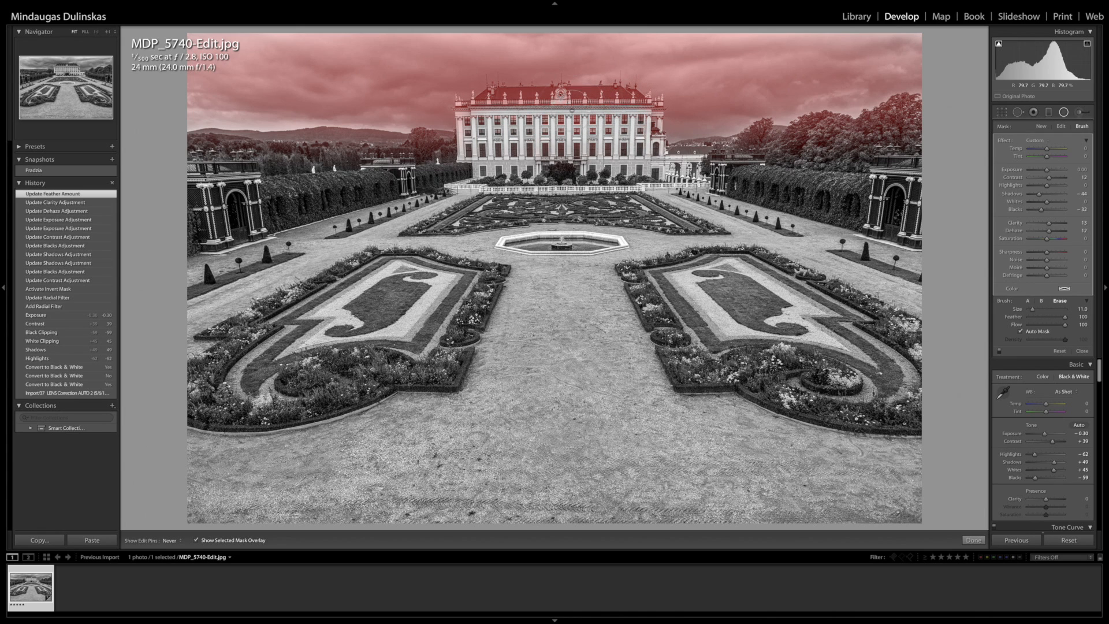
drag(627, 113, 634, 114)
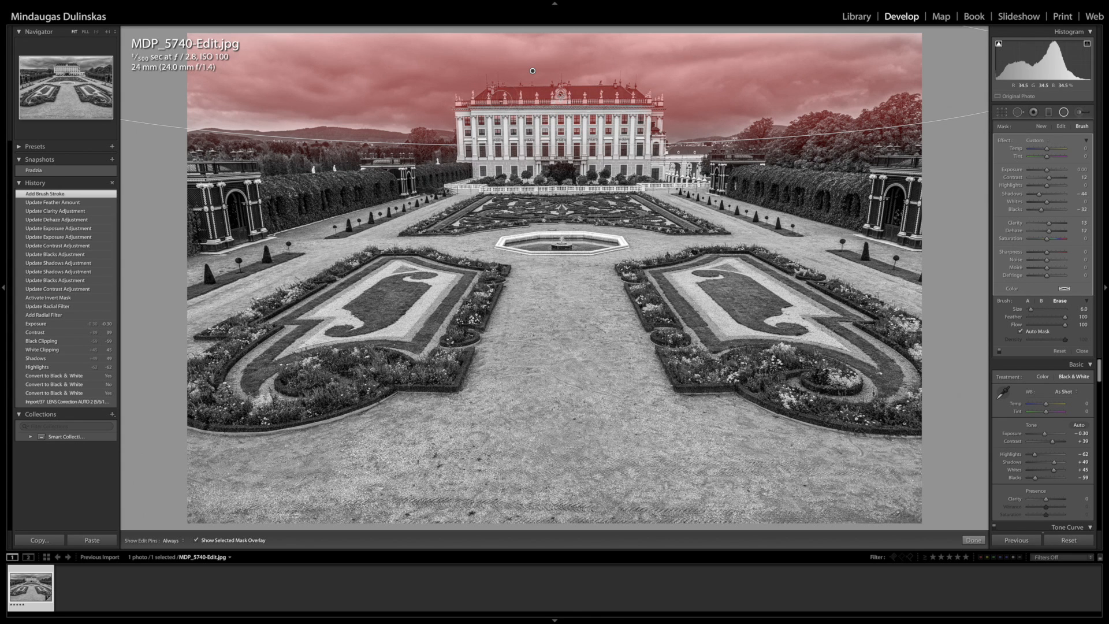
key(h)
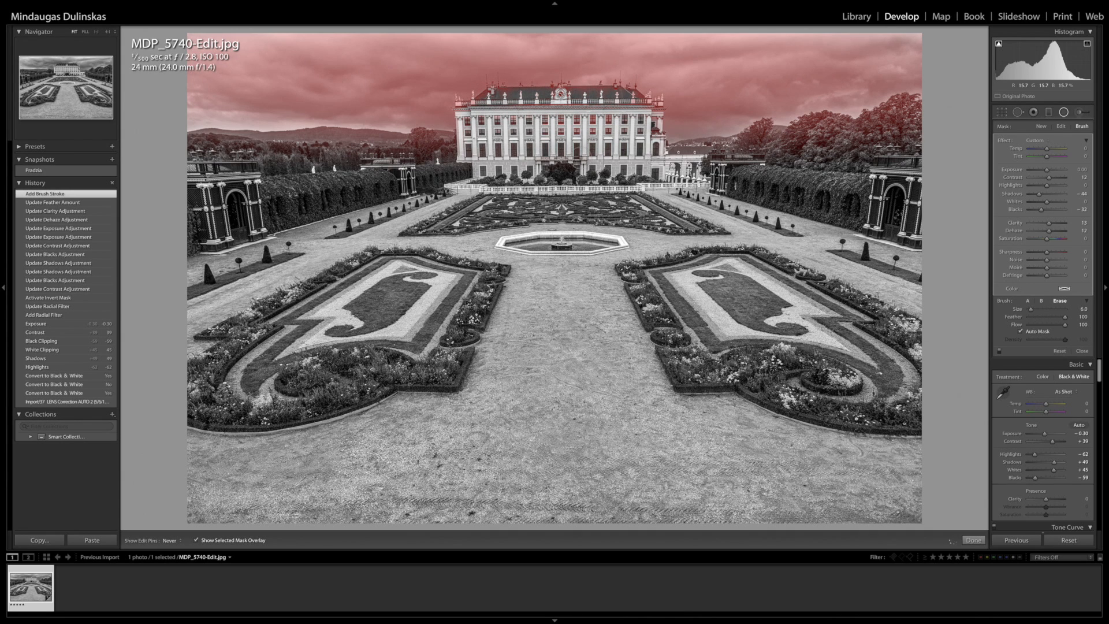
click(974, 540)
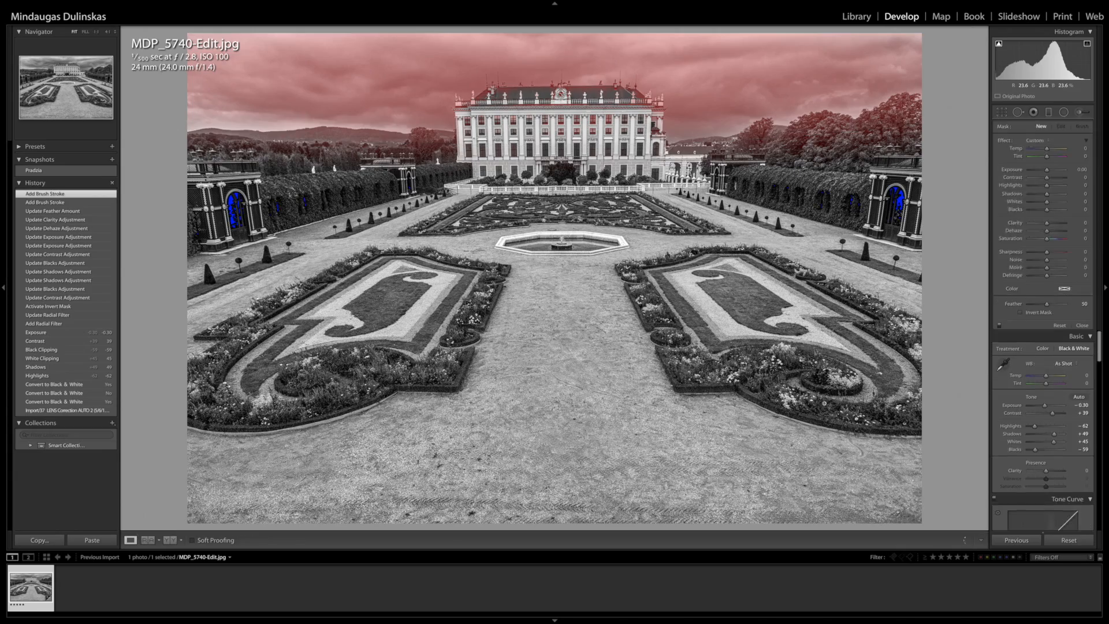
- Inspect the palace roof edges against the sky at high magnification and return to the full photo
click(478, 90)
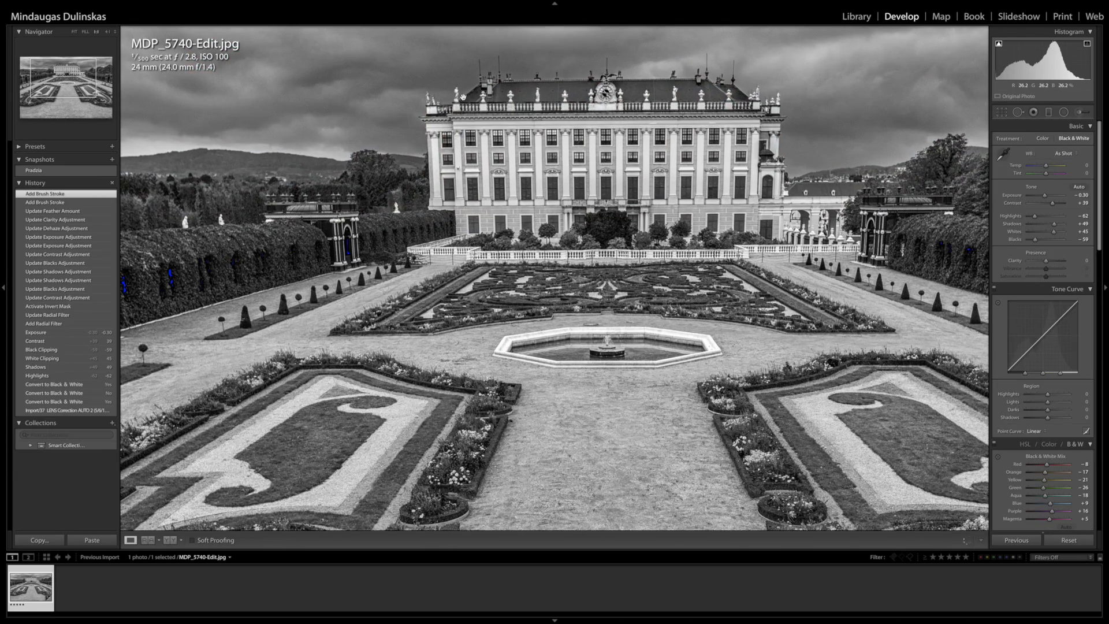
click(106, 32)
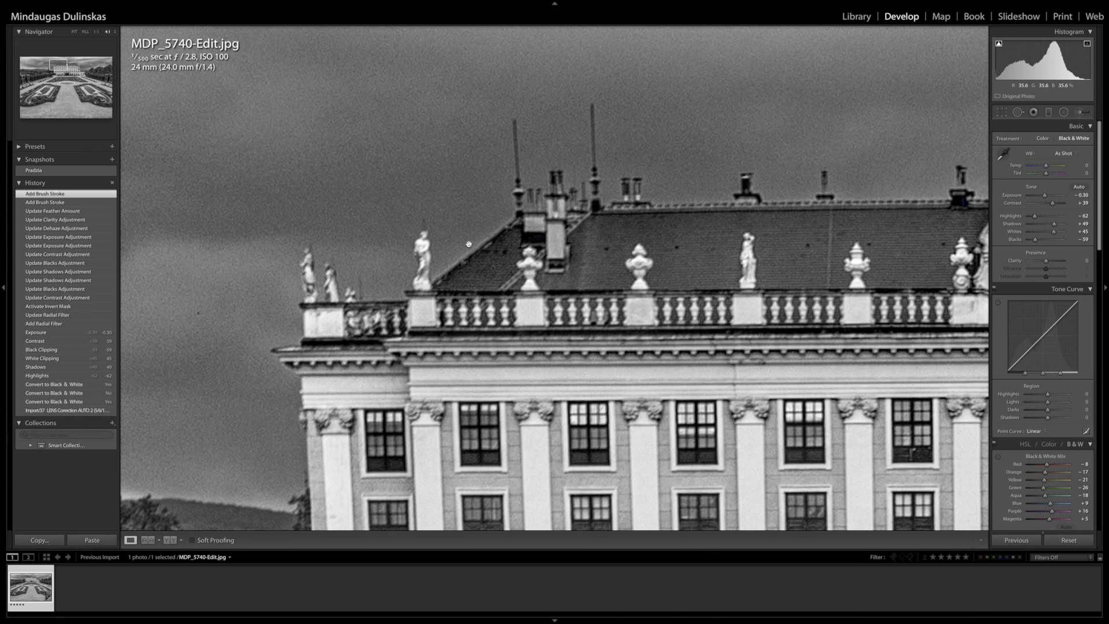
click(74, 32)
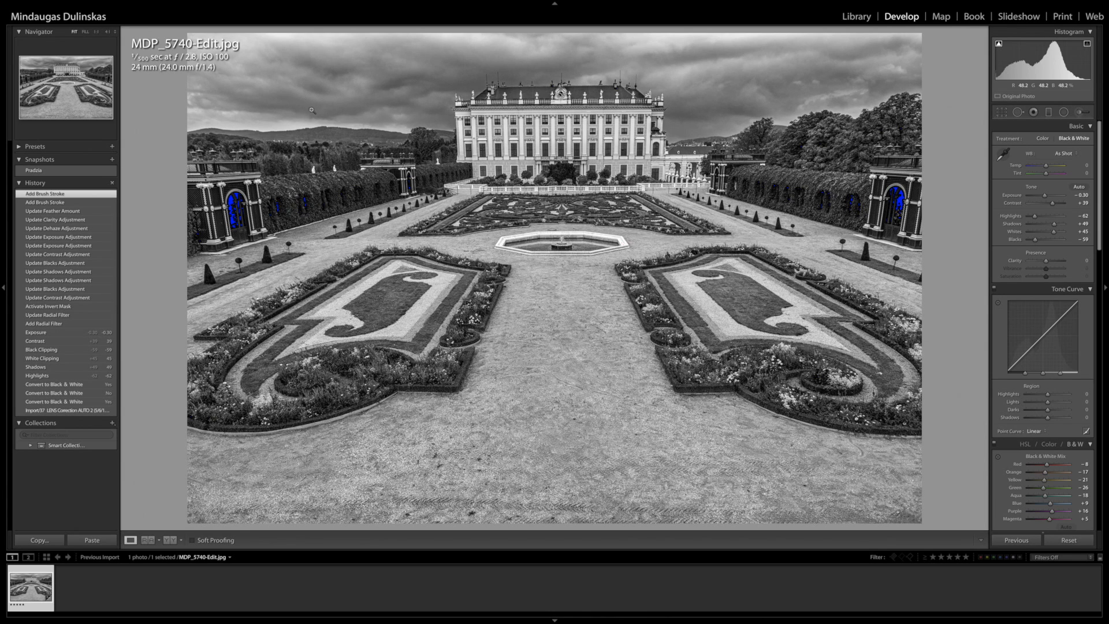
- Add an elliptical radial filter over the trees and hedge right of the palace, invert its mask and hide the mask overlay
click(1064, 112)
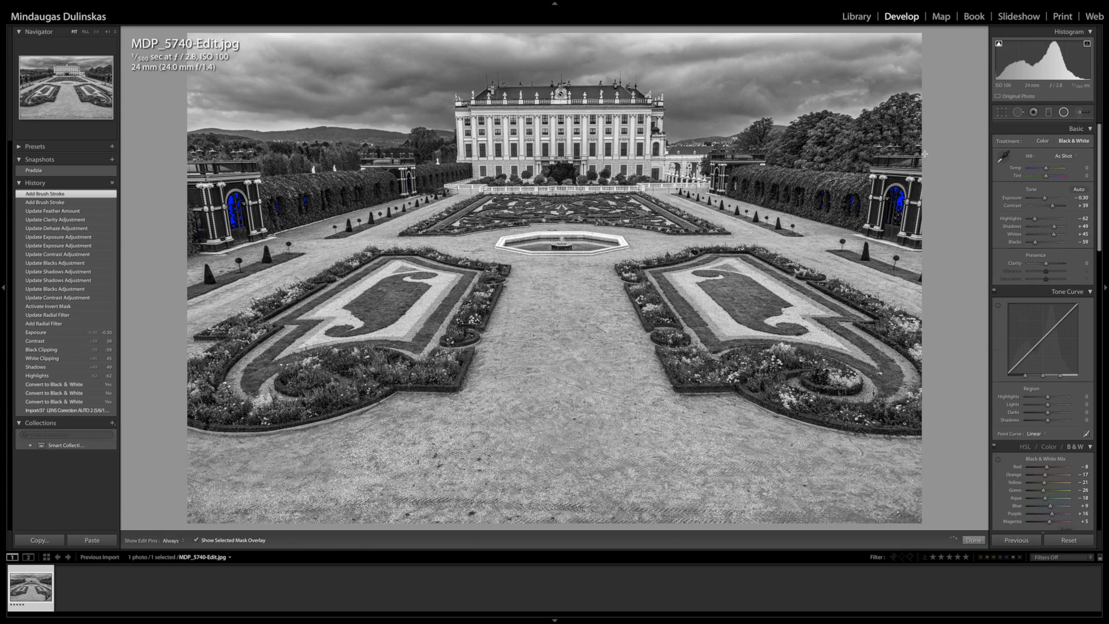
drag(833, 165, 980, 230)
click(1021, 312)
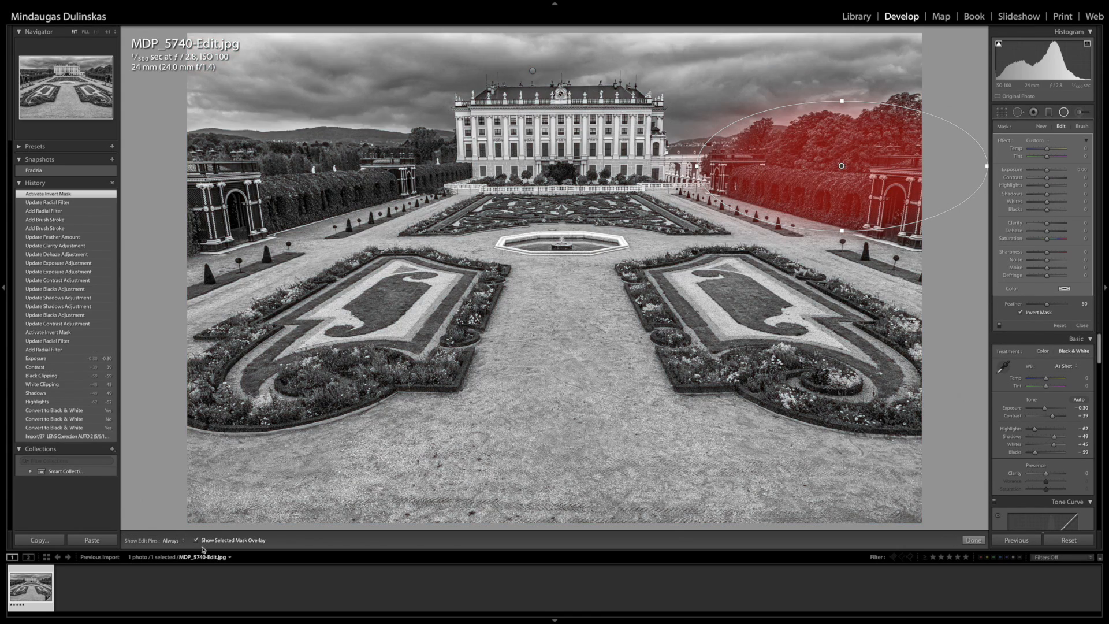
click(196, 542)
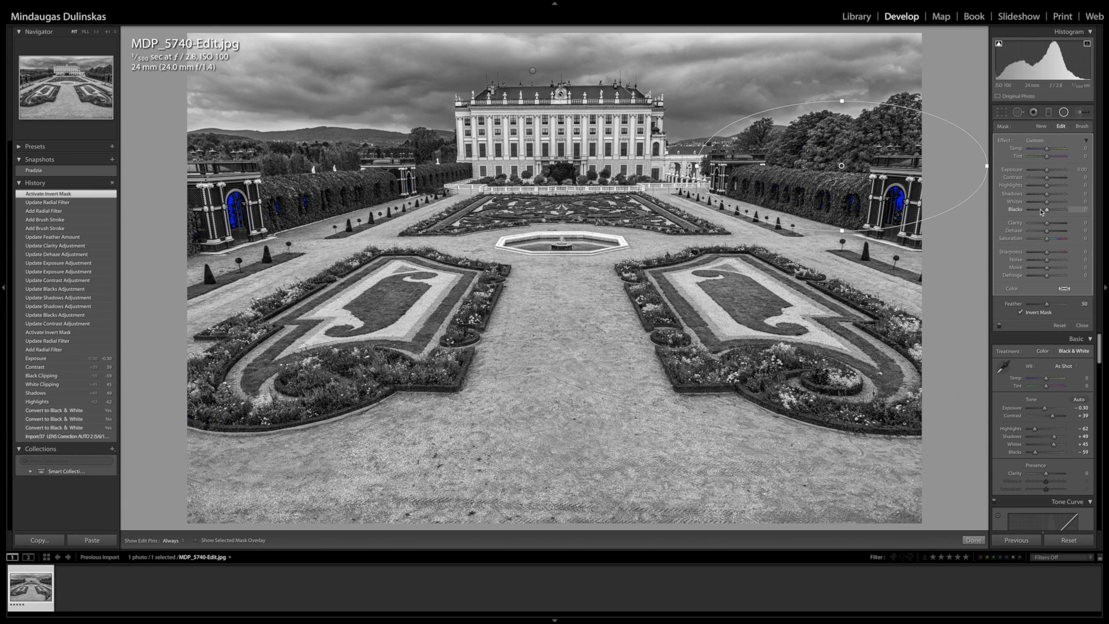
- Set the tree radial filter's Blacks to -29, Shadows to 27 and Dehaze to 5
drag(1043, 209, 1042, 209)
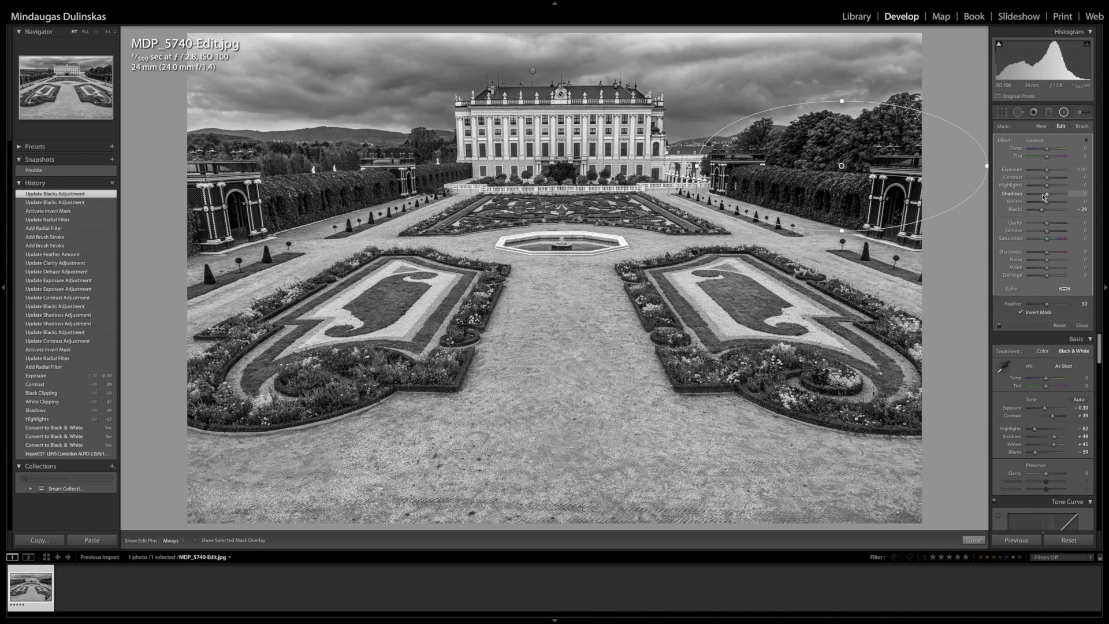
drag(1045, 195, 1051, 196)
drag(1047, 234, 1048, 232)
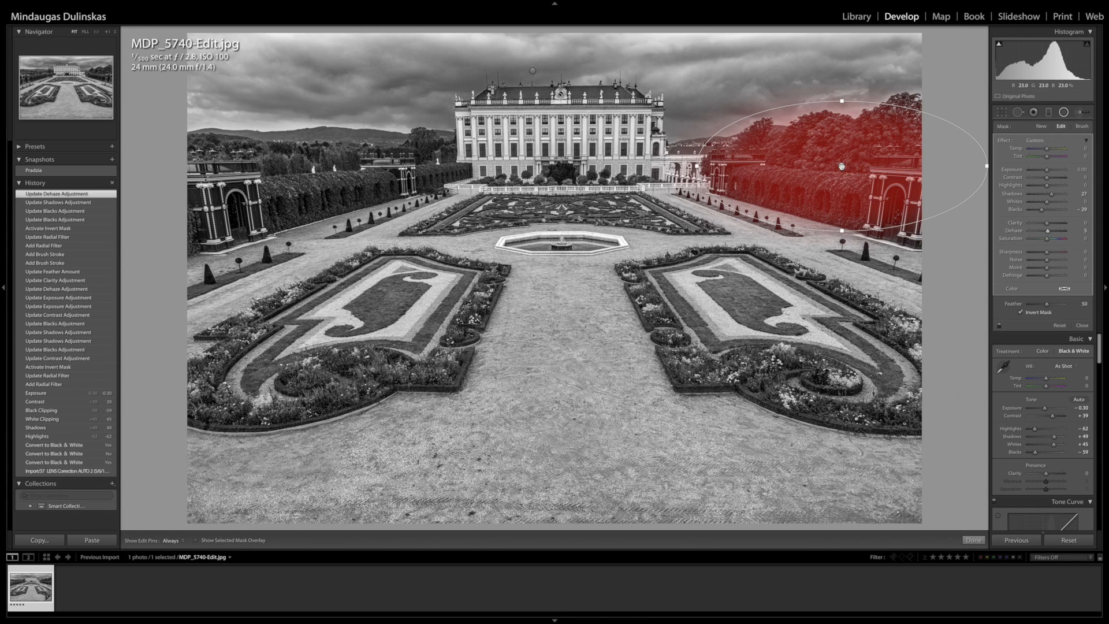
- Duplicate the tree radial filter, fit the copy over the trees and hedge left of the palace by resizing and tilting it, and finish editing
right_click(842, 166)
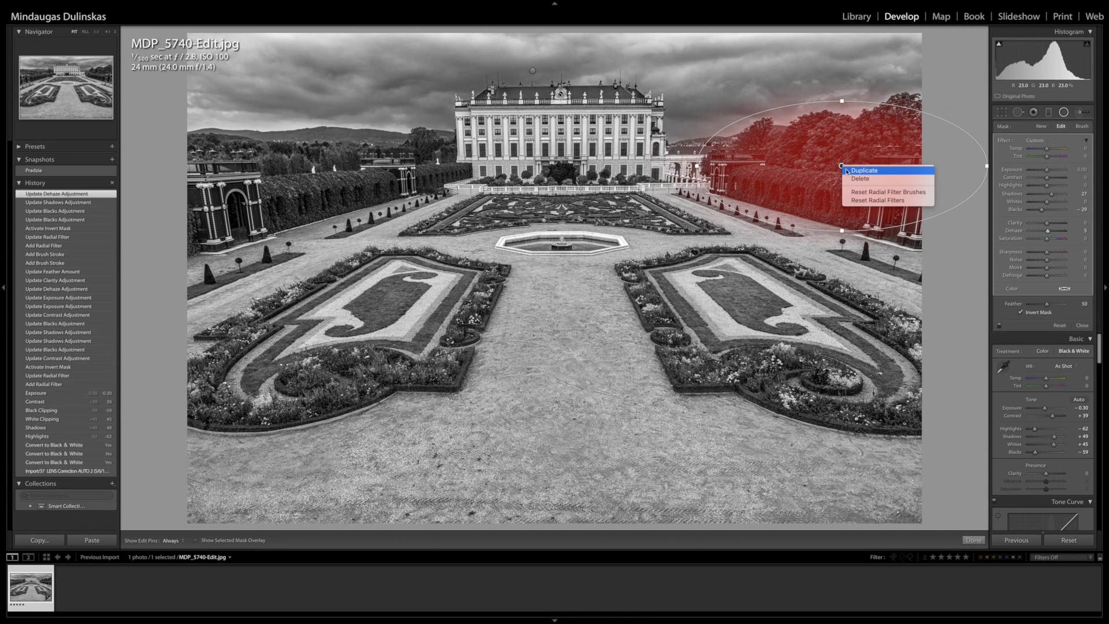
click(864, 171)
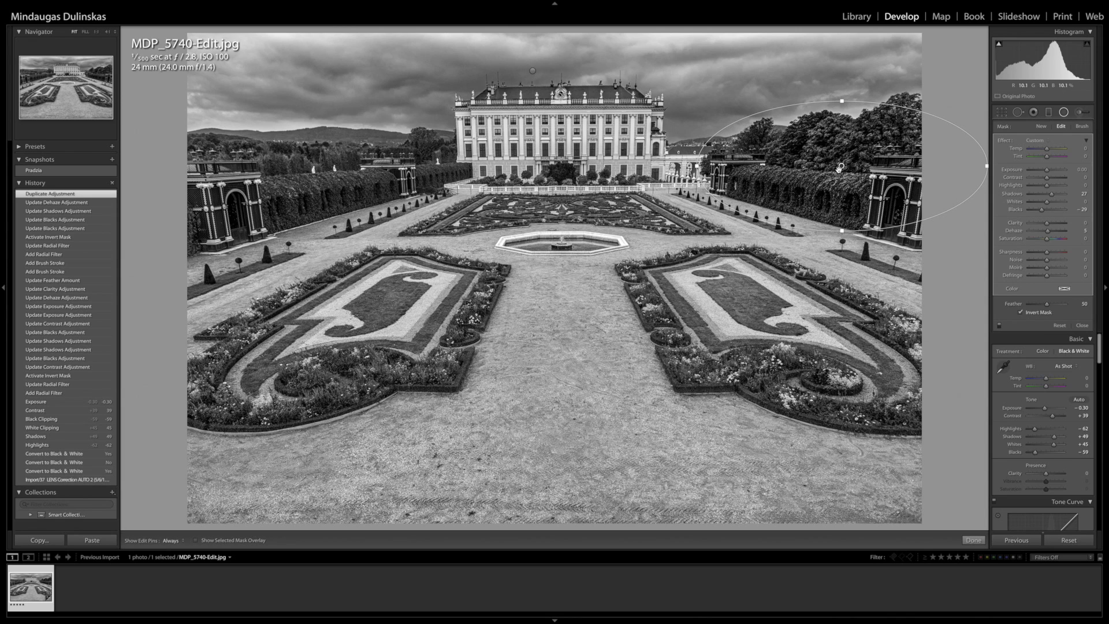
drag(834, 168, 302, 183)
drag(452, 175, 500, 163)
drag(306, 247, 307, 228)
drag(492, 151, 484, 143)
drag(302, 183, 288, 189)
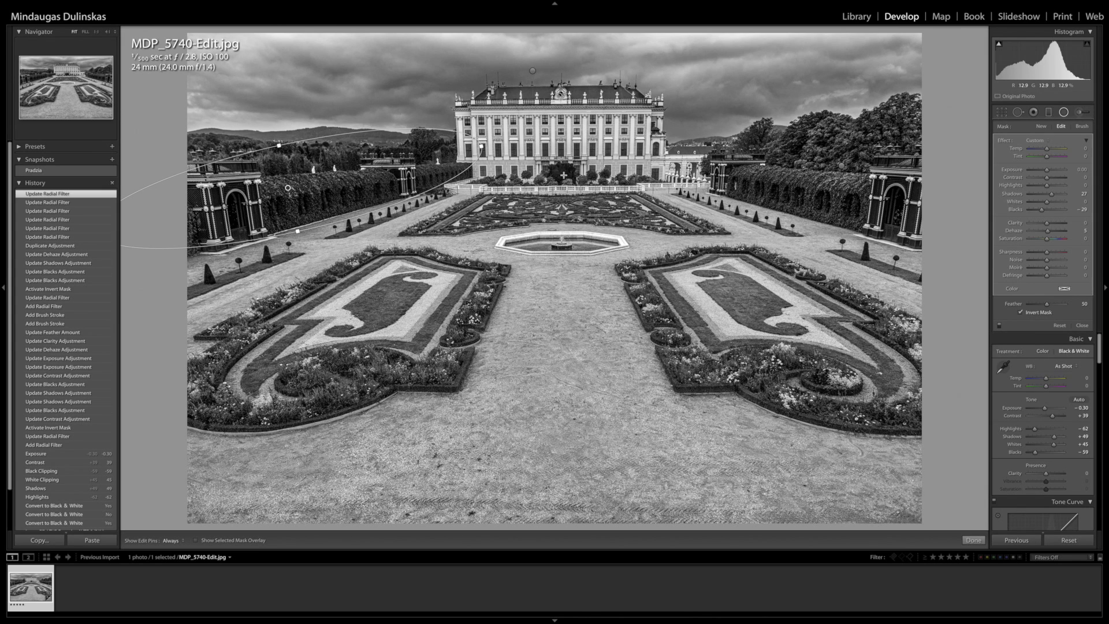
click(973, 539)
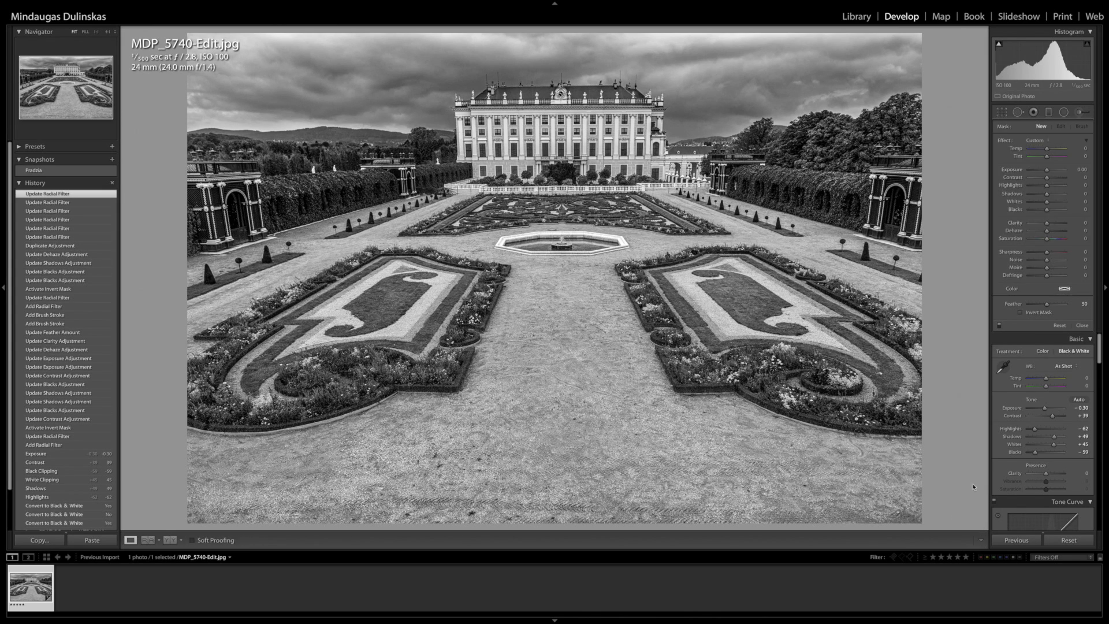
click(1063, 113)
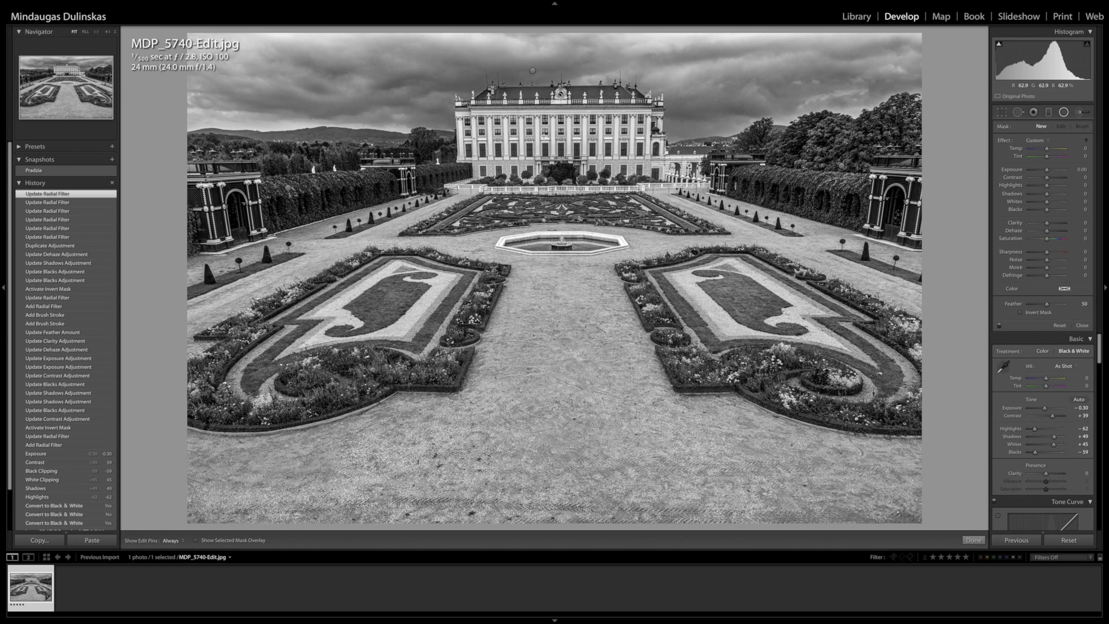
drag(534, 122, 561, 132)
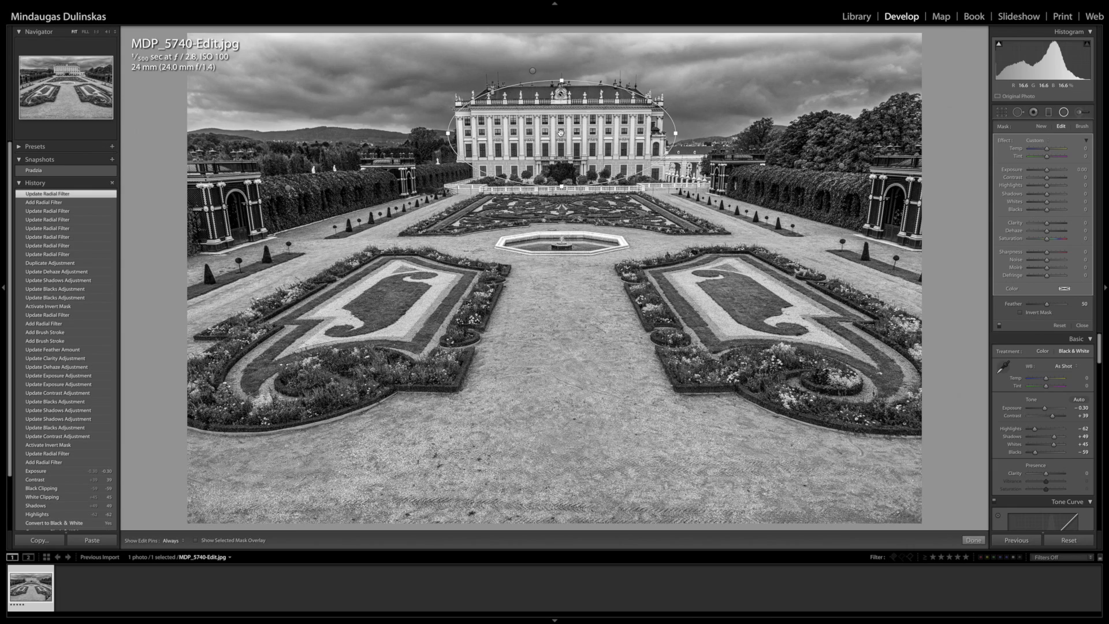
mouse_move(560, 133)
key(Delete)
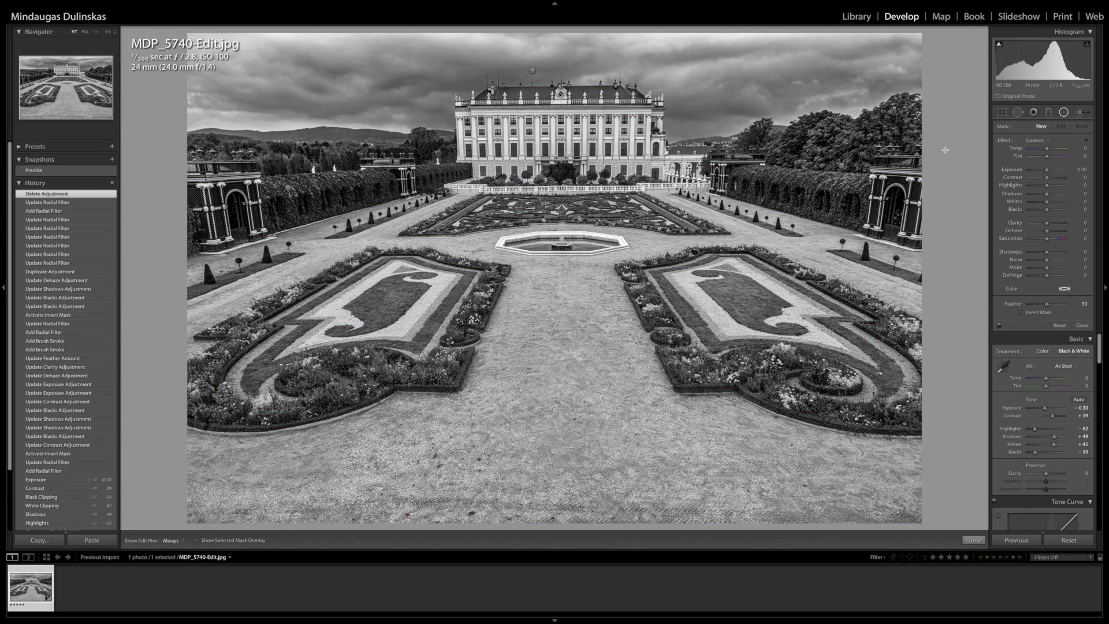
- Try painting an Auto Mask adjustment brush of size 4.0 over the palace facade with the mask overlay shown
key(k)
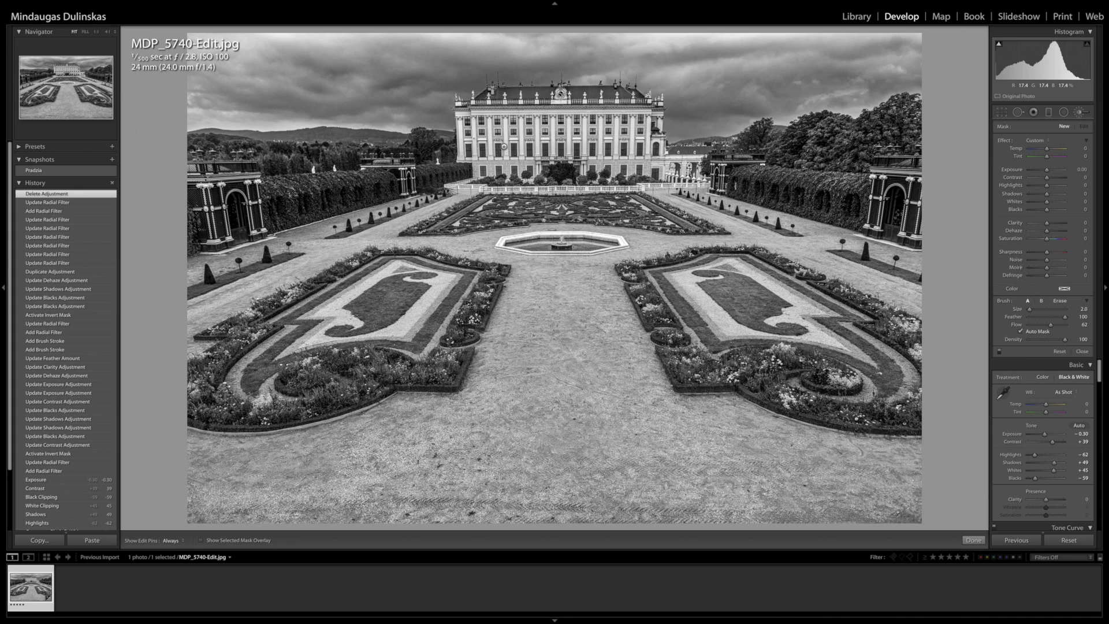
scroll(509, 144, up, 2)
click(205, 541)
key(h)
mouse_move(548, 132)
mouse_down()
mouse_move(486, 144)
mouse_move(639, 113)
mouse_up()
mouse_move(650, 158)
mouse_down()
mouse_move(605, 160)
mouse_move(604, 134)
mouse_up()
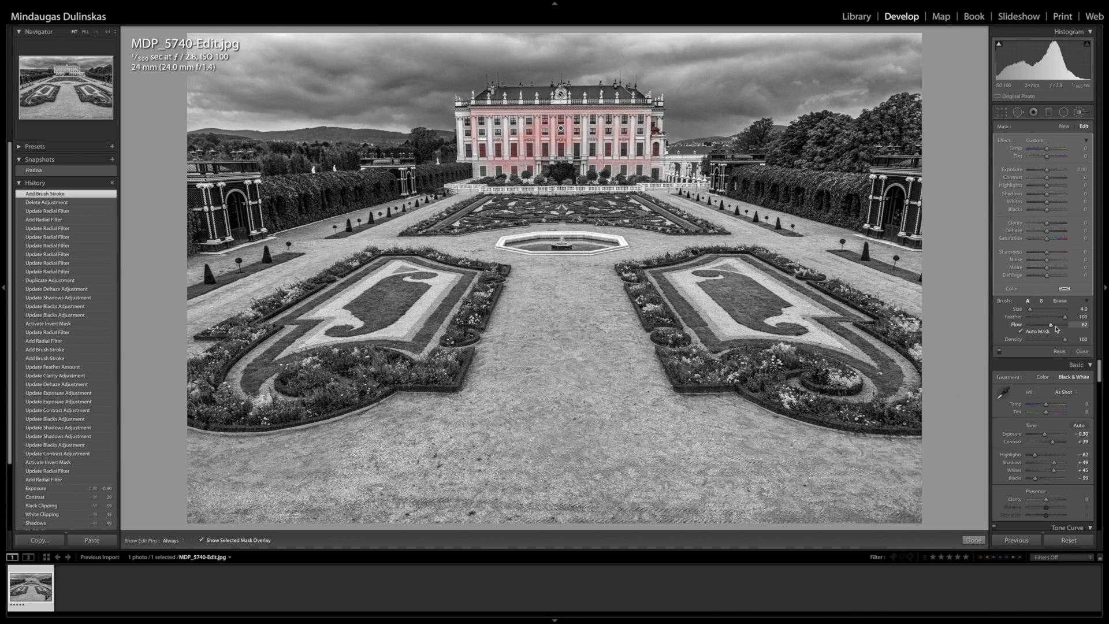
- Paint the rest of the palace facade with Flow 100 and Auto Mask off, and delete this brush adjustment
drag(1050, 326, 1081, 329)
key(h)
mouse_move(594, 122)
mouse_down()
mouse_move(580, 148)
mouse_move(549, 141)
mouse_up()
click(1022, 332)
mouse_move(508, 128)
mouse_down()
mouse_move(501, 148)
mouse_move(494, 131)
mouse_move(477, 135)
mouse_move(482, 166)
mouse_move(530, 162)
mouse_move(466, 149)
mouse_move(465, 122)
mouse_move(478, 108)
mouse_up()
mouse_move(631, 110)
mouse_down()
mouse_move(645, 115)
mouse_move(647, 155)
mouse_move(614, 153)
mouse_move(626, 161)
mouse_move(619, 136)
mouse_up()
key(h)
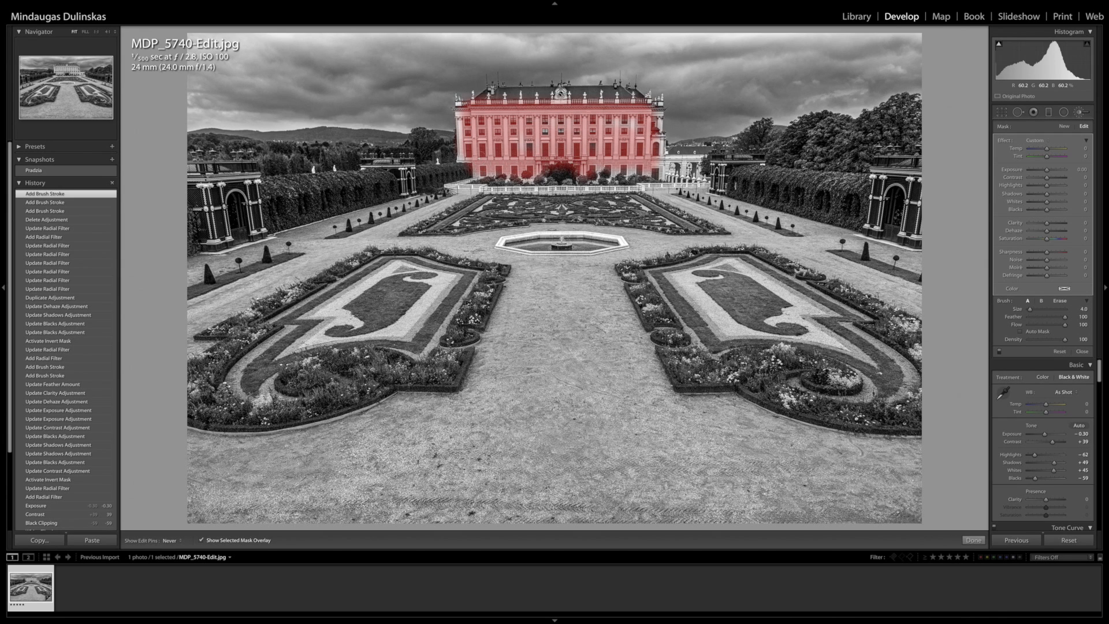
drag(466, 129, 533, 112)
drag(652, 151, 656, 147)
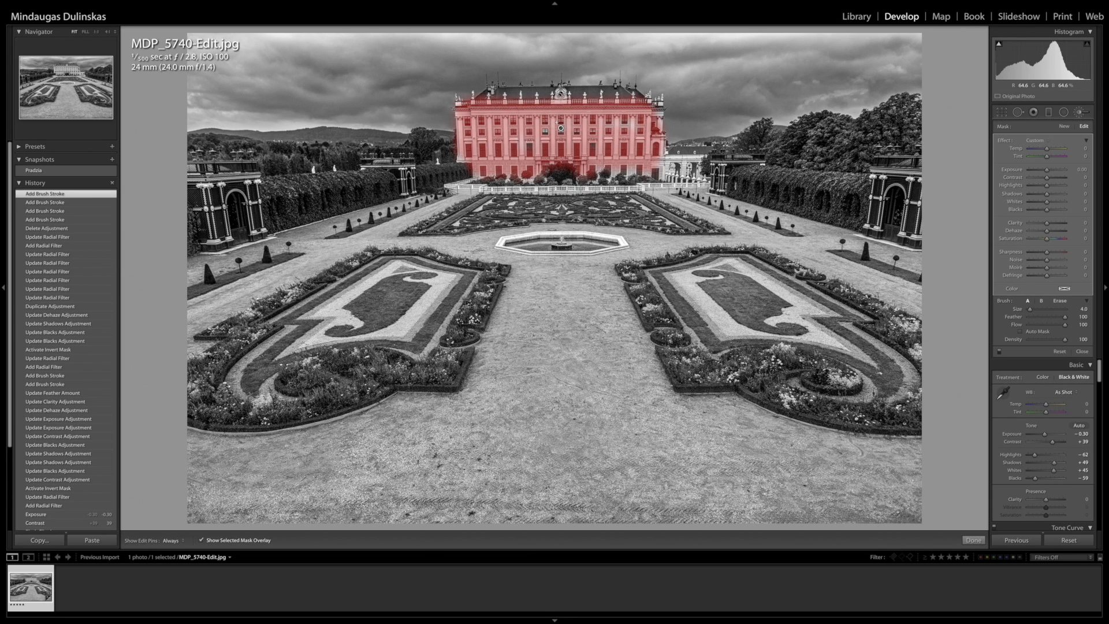
key(Delete)
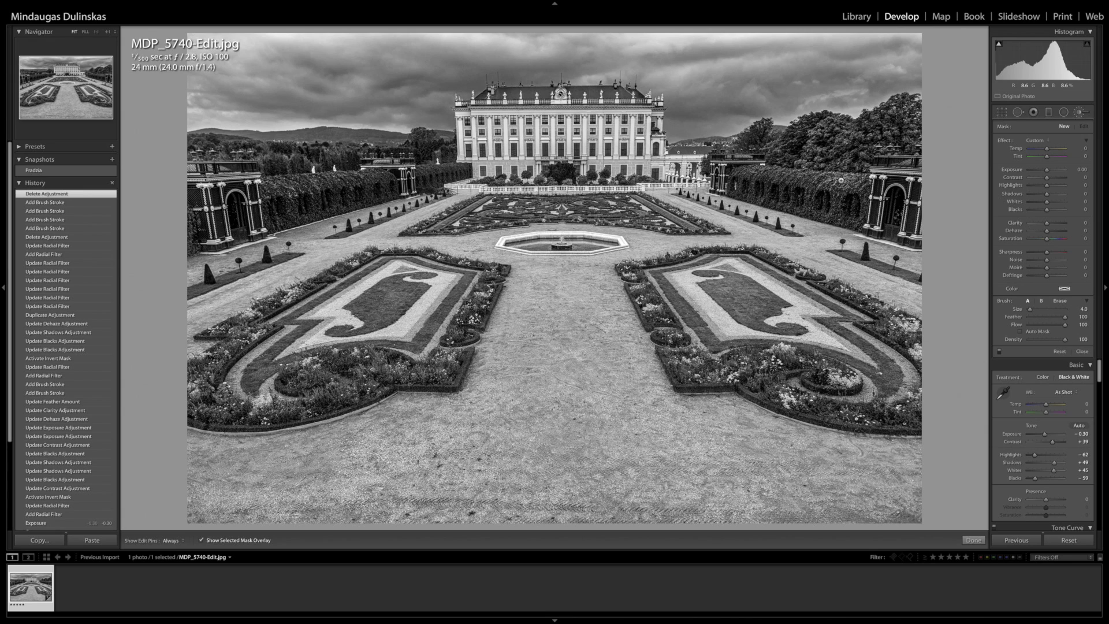
- Add an elliptical radial filter fitted around the palace, hide the mask overlay and invert the filter's mask
click(1063, 113)
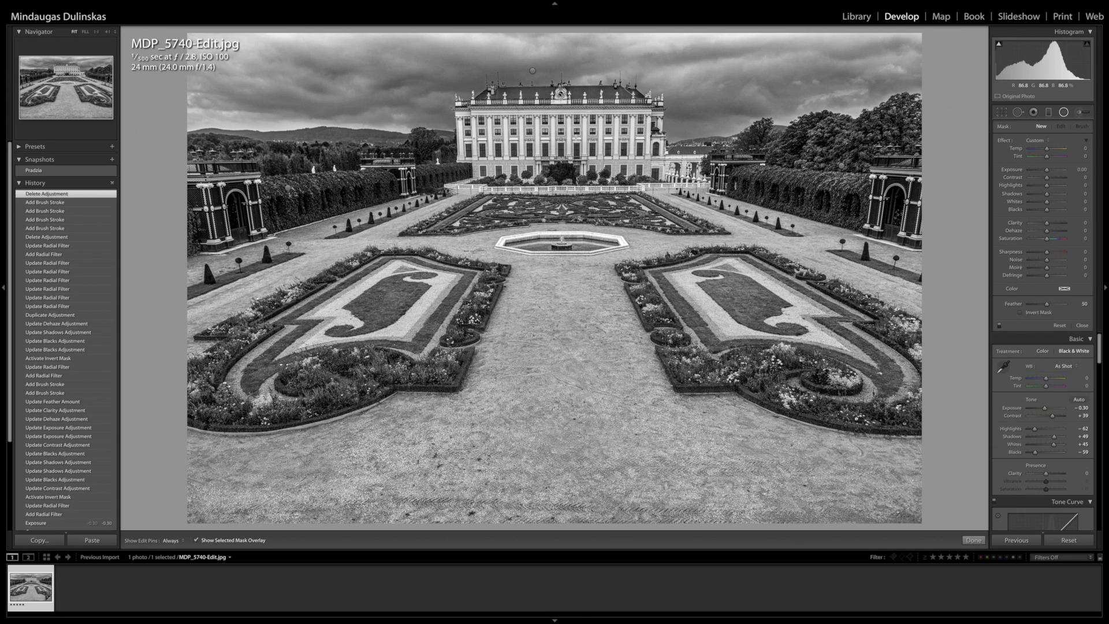
drag(604, 150, 662, 189)
drag(558, 138, 572, 136)
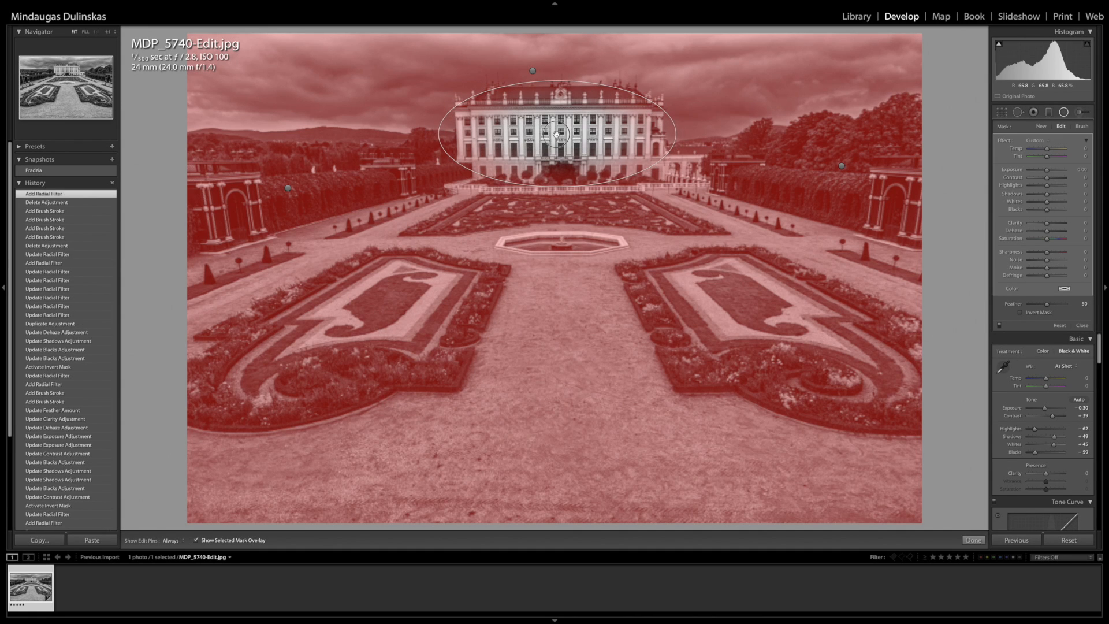
drag(677, 134, 663, 135)
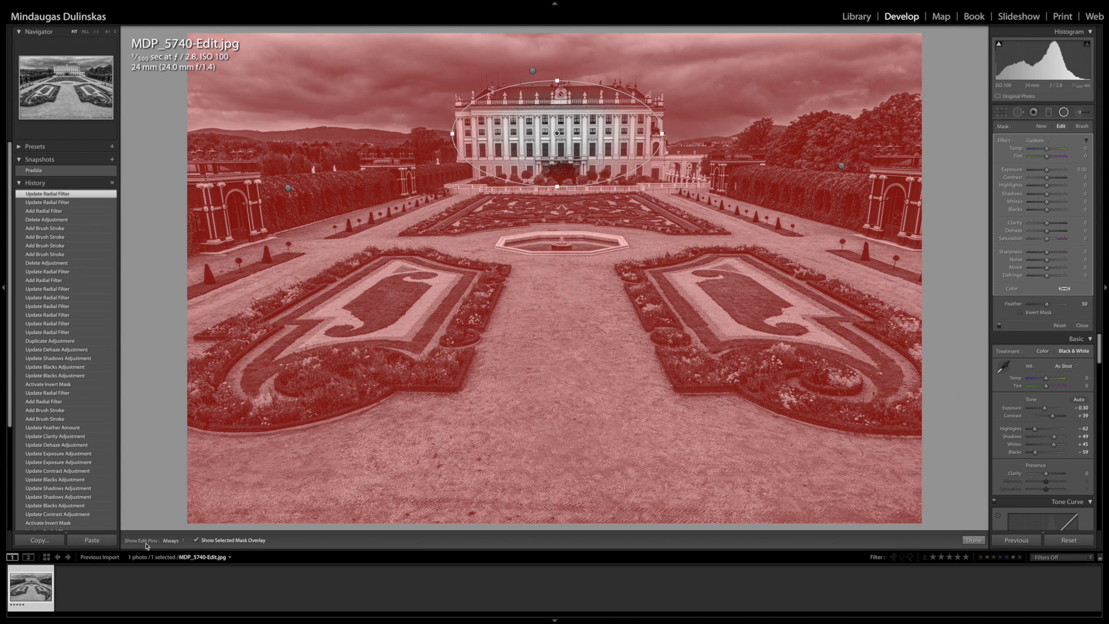
click(212, 540)
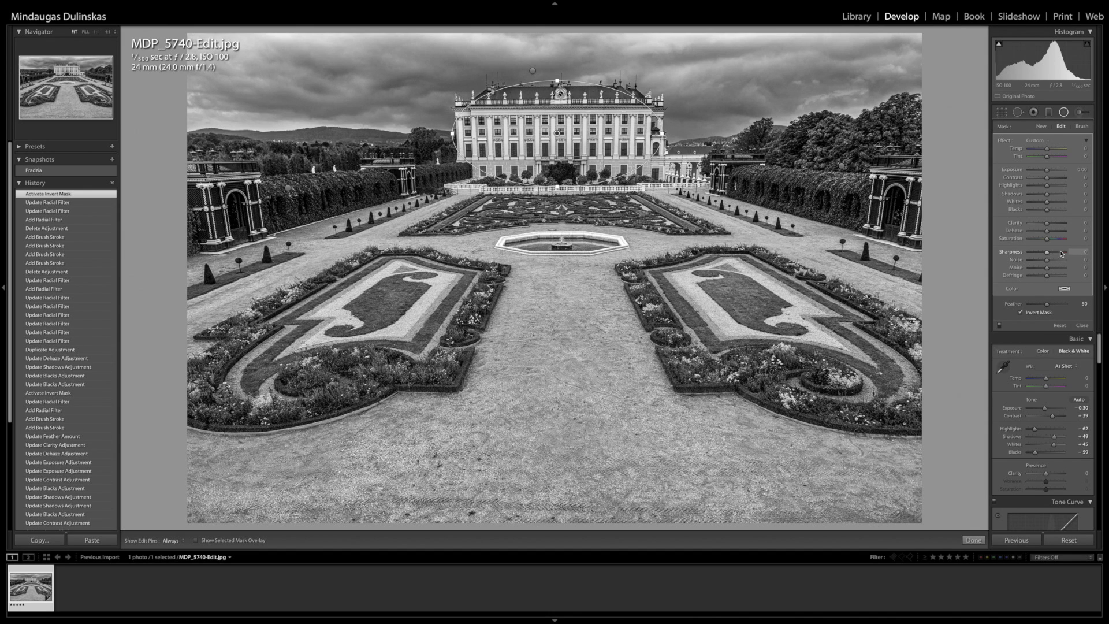
- Set the palace radial filter's Clarity to 95 and Contrast to 37, and finish editing the filter
drag(1055, 227, 1065, 224)
drag(1047, 178, 1054, 181)
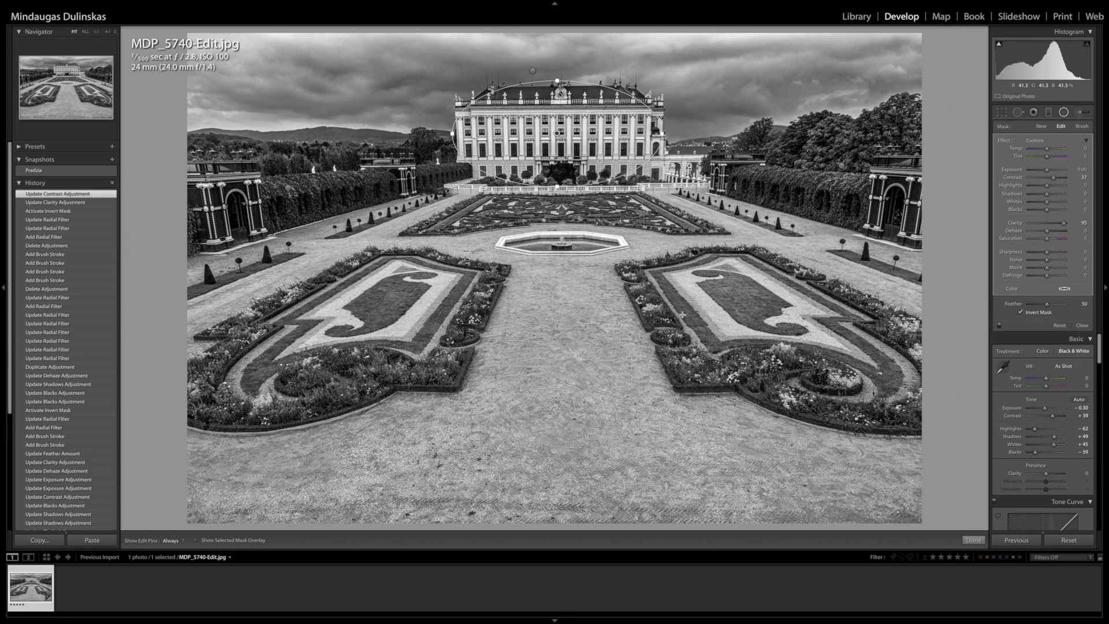
click(973, 540)
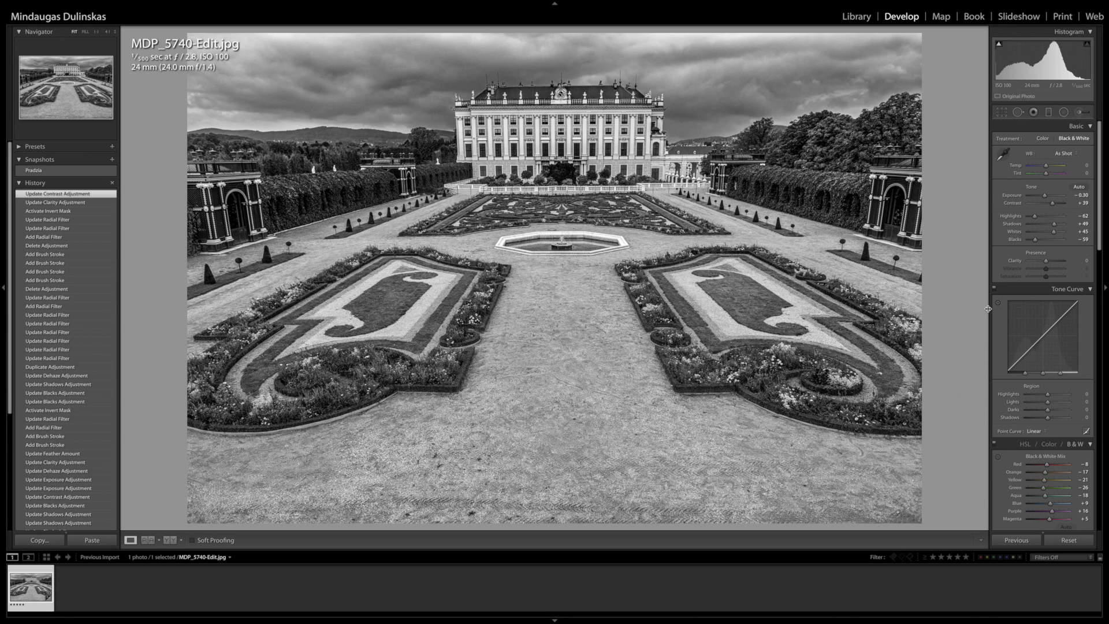
- Set Blue to -18 and Green to -56 in the Black & White Mix
scroll(1014, 317, down, 5)
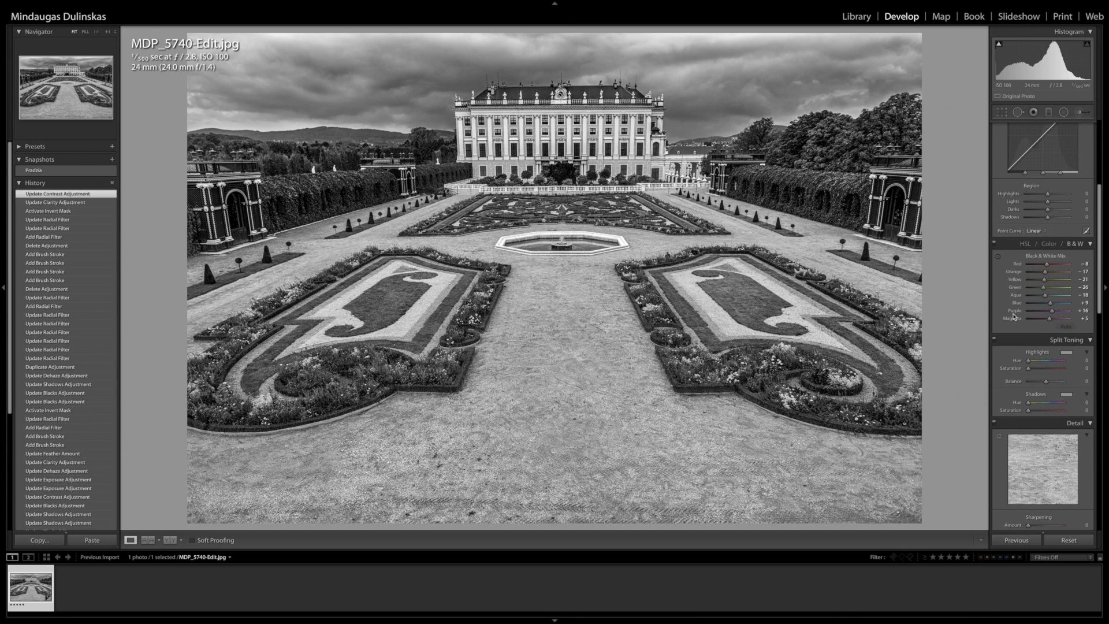
scroll(993, 310, down, 1)
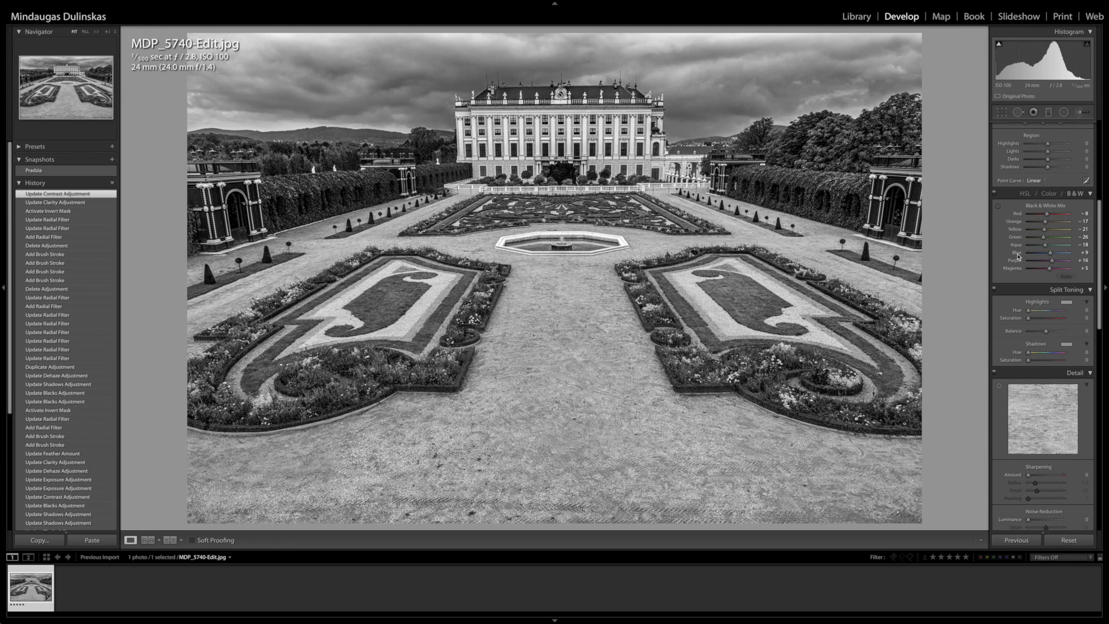
drag(1018, 257, 1043, 258)
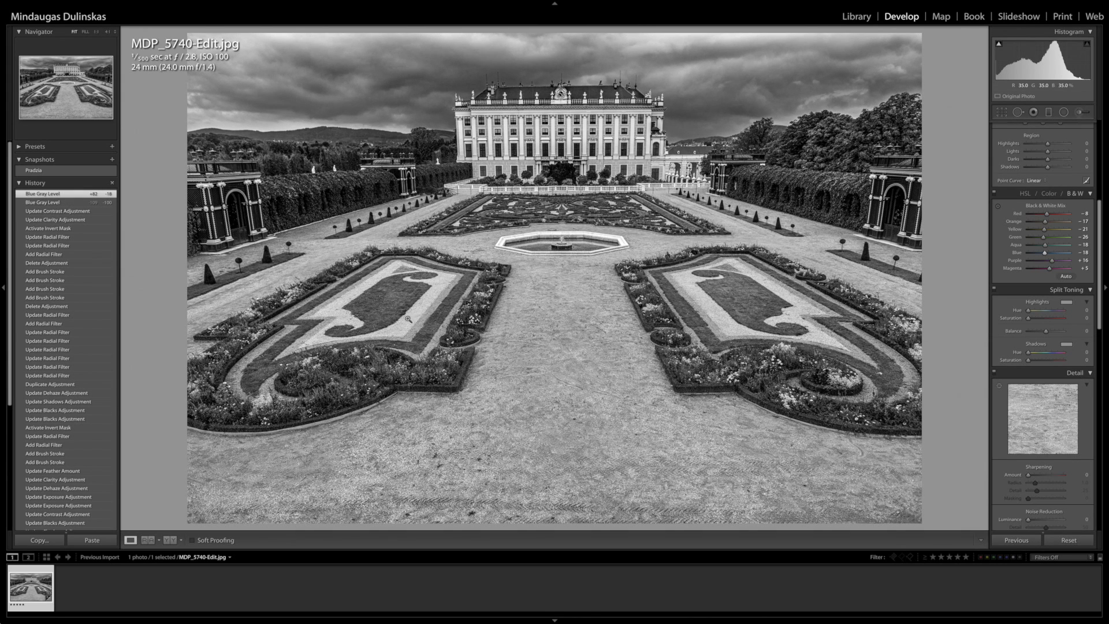
click(1034, 238)
drag(1034, 238, 1038, 238)
- Set the Black & White Mix to Red -65, Orange -5, Magenta -35, Purple -11 and Aqua +47
mouse_move(1033, 215)
mouse_down()
mouse_move(1074, 219)
mouse_move(1034, 219)
mouse_move(1044, 231)
mouse_up()
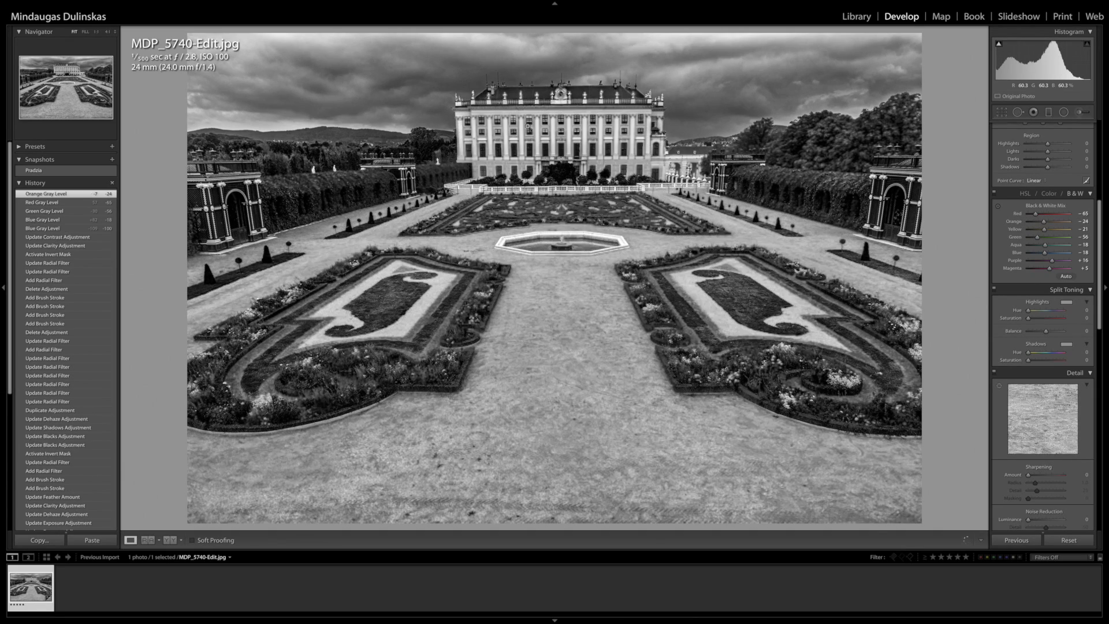
mouse_move(1044, 226)
mouse_down()
mouse_move(1062, 225)
mouse_move(1050, 226)
mouse_up()
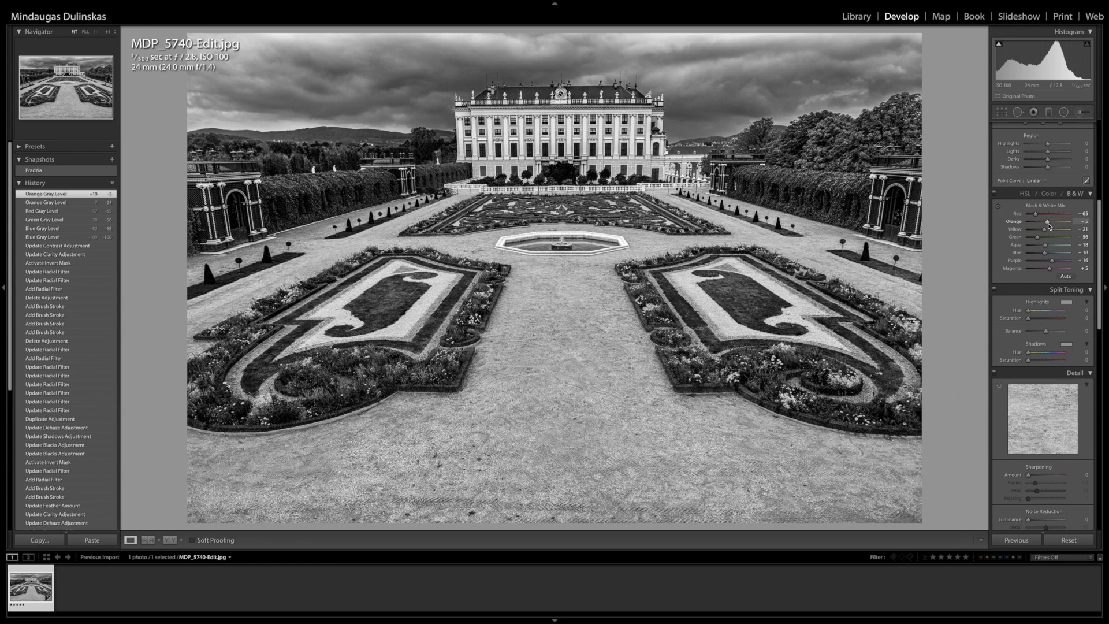
drag(1048, 269, 1060, 250)
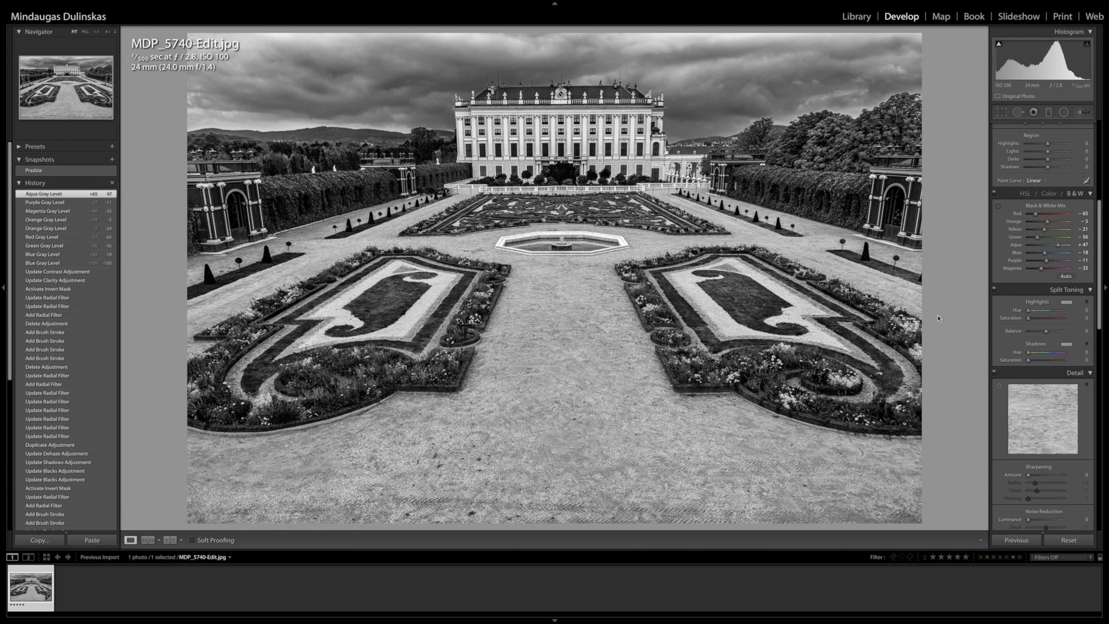
- Use the targeted adjustment for grays to brighten the gravel to Orange +14 and darken the left parterre lawn to Yellow -11 and Green -58
click(999, 210)
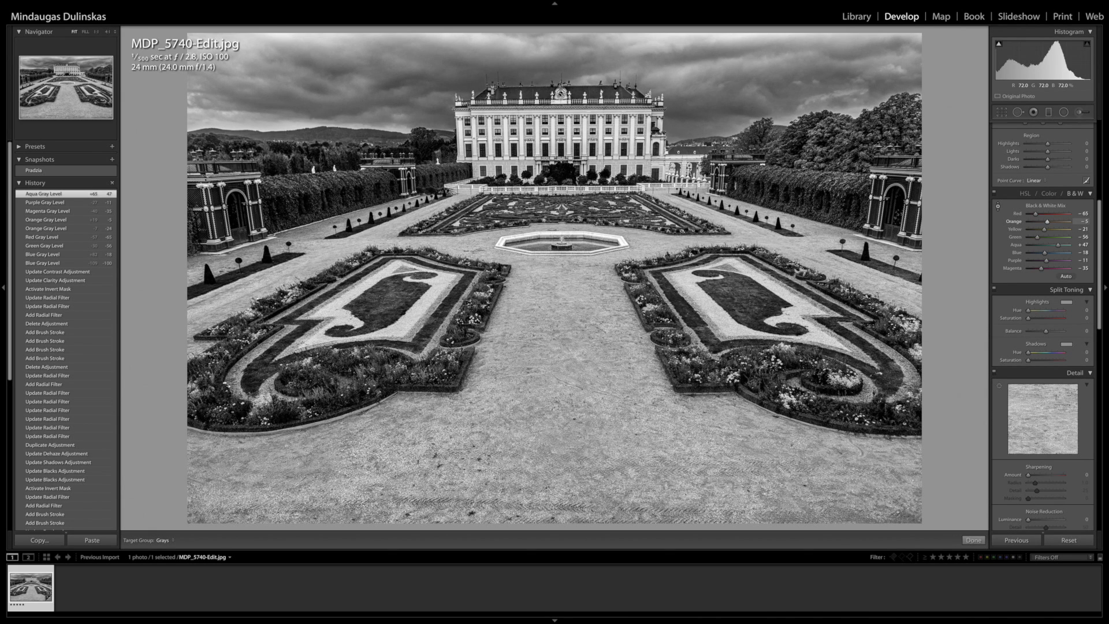
mouse_move(569, 353)
mouse_down()
mouse_move(569, 304)
mouse_move(569, 430)
mouse_move(569, 318)
mouse_move(570, 348)
mouse_up()
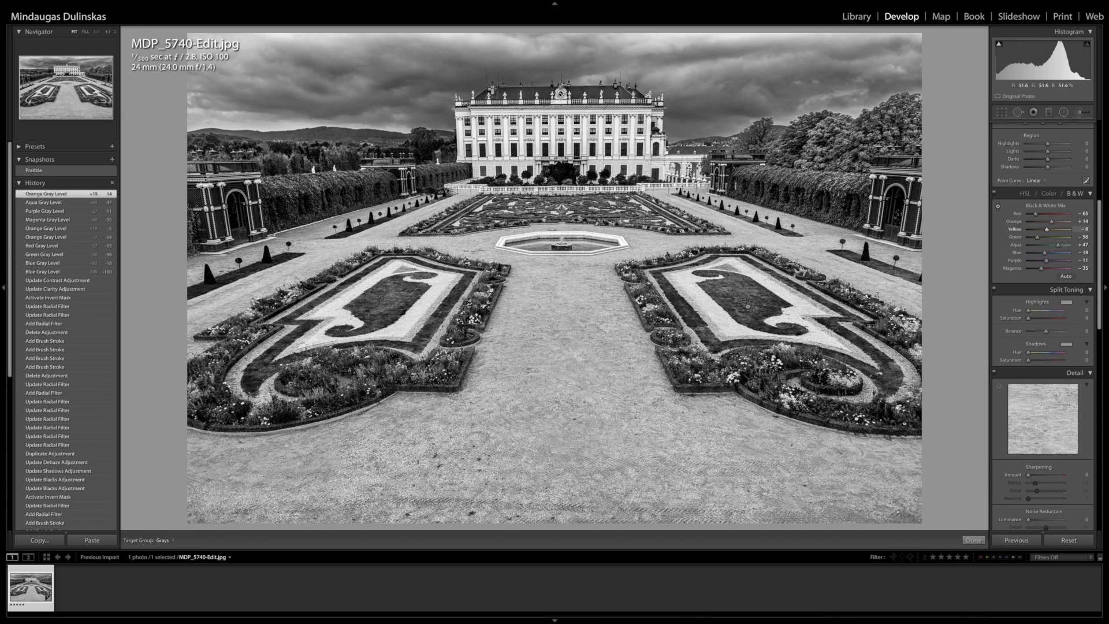
mouse_move(386, 299)
mouse_down()
mouse_move(386, 314)
mouse_move(386, 291)
mouse_move(386, 304)
mouse_up()
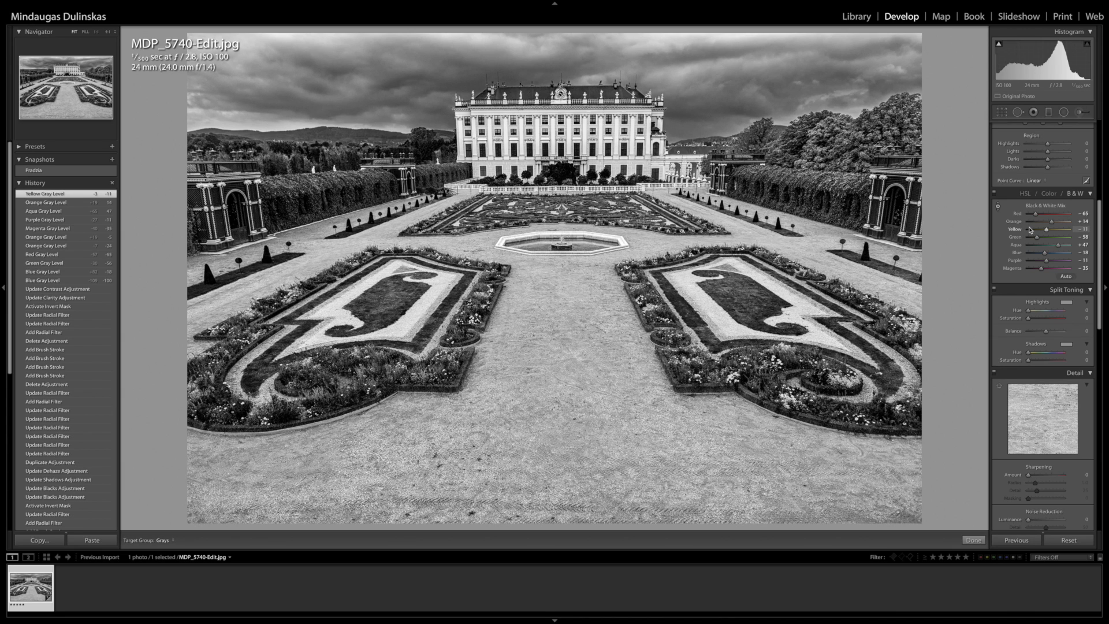
- Set the lens profile's make to Nikon in the lens corrections
scroll(1030, 229, down, 6)
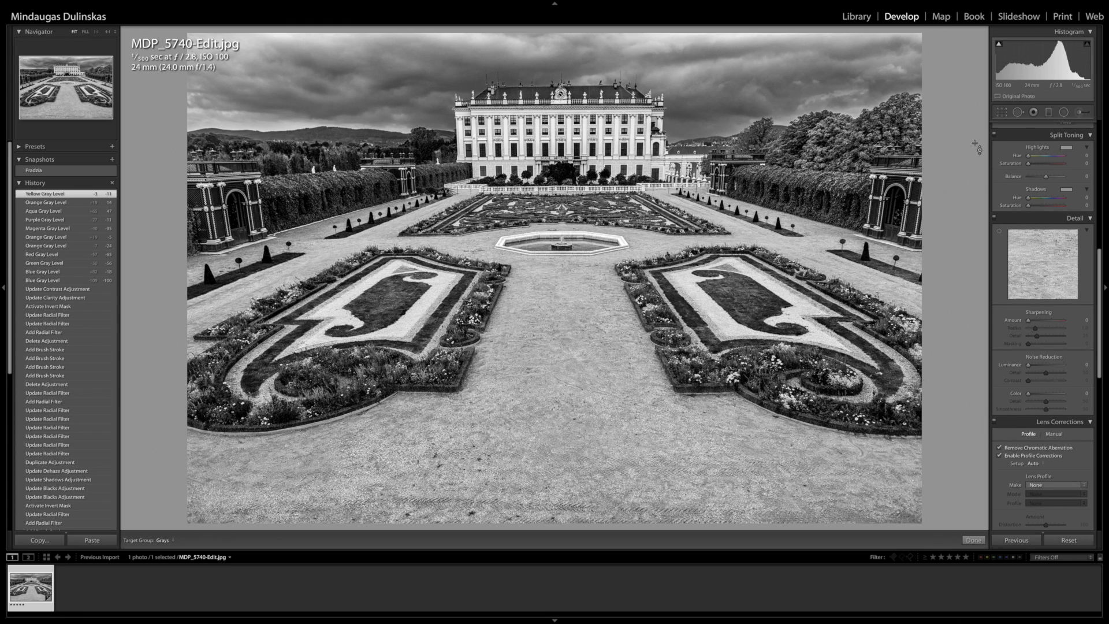
scroll(1029, 312, down, 7)
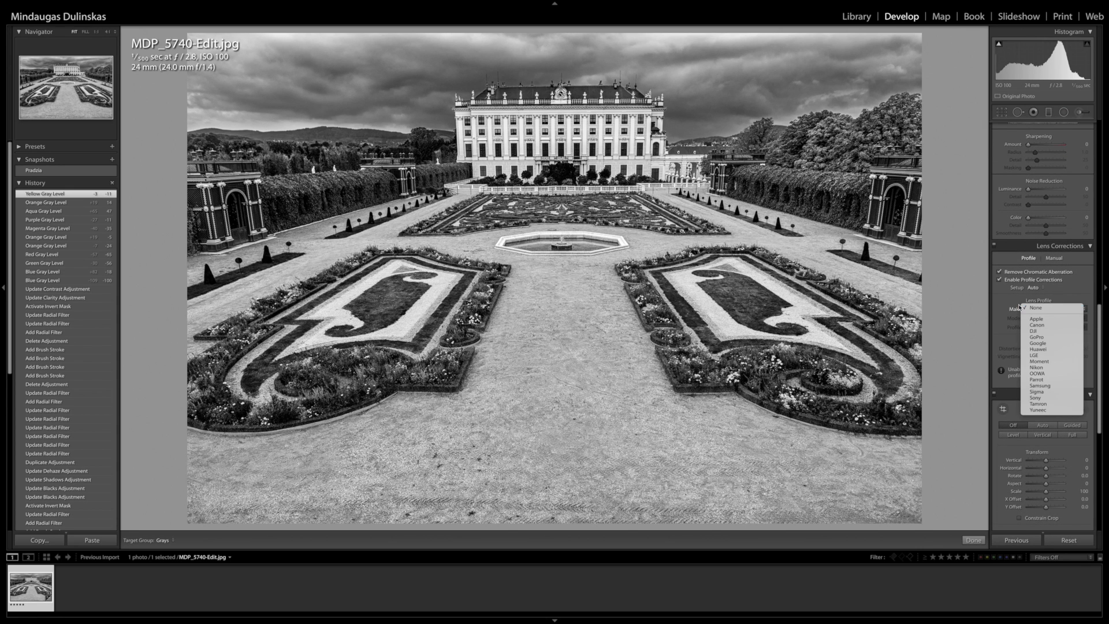
click(1012, 356)
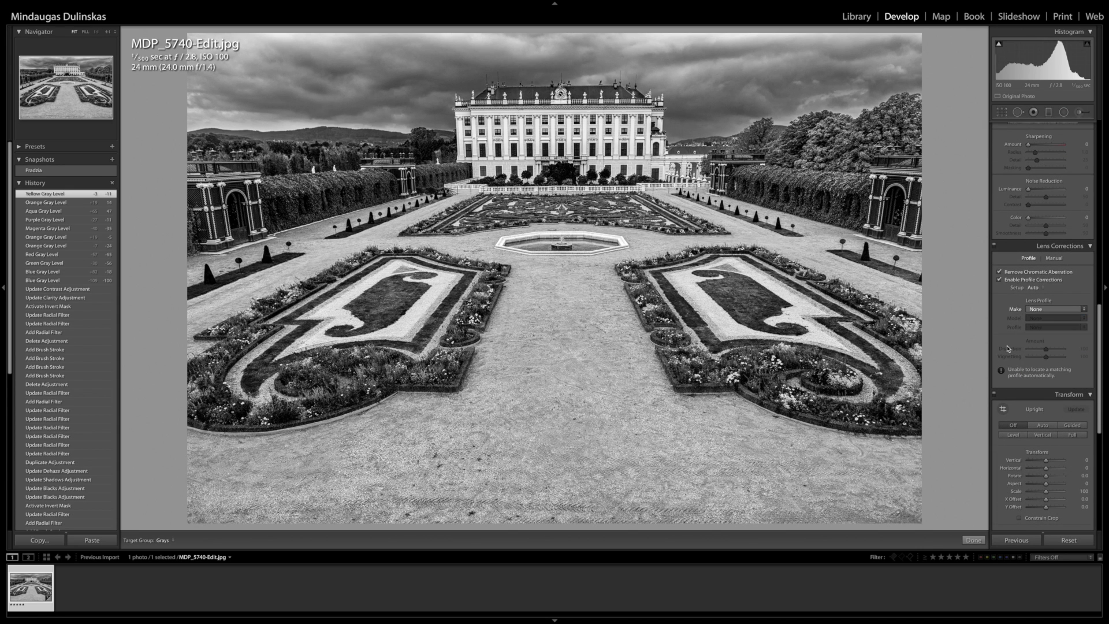
click(1033, 327)
click(1033, 327)
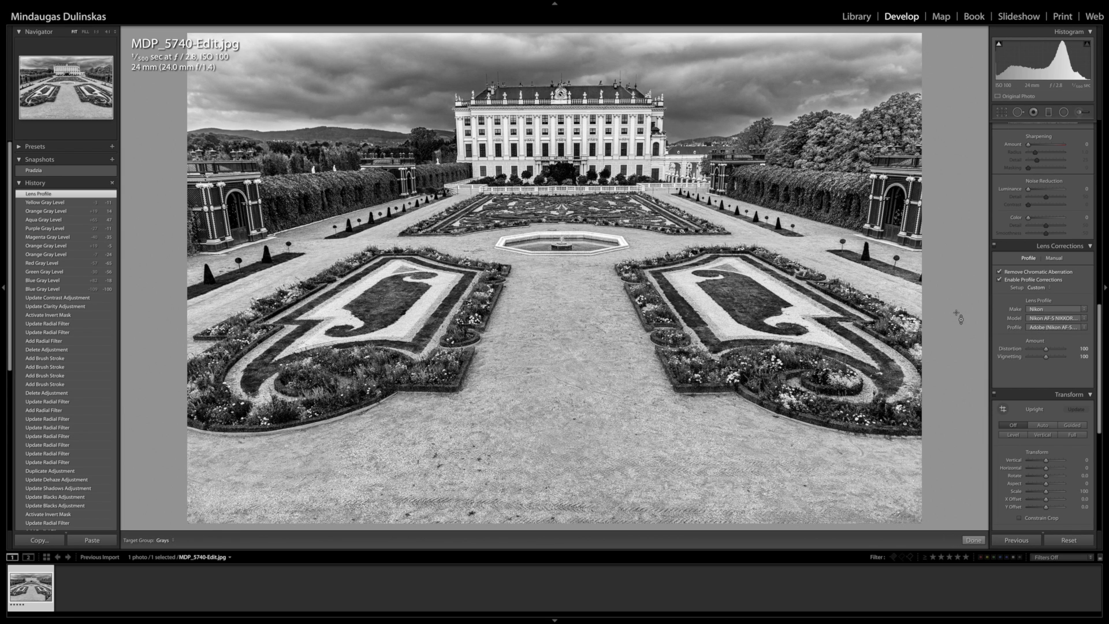
- Add a Highlight Priority post-crop vignette with Amount -39, Midpoint 85, Roundness +97 and Feather 100
scroll(994, 318, down, 5)
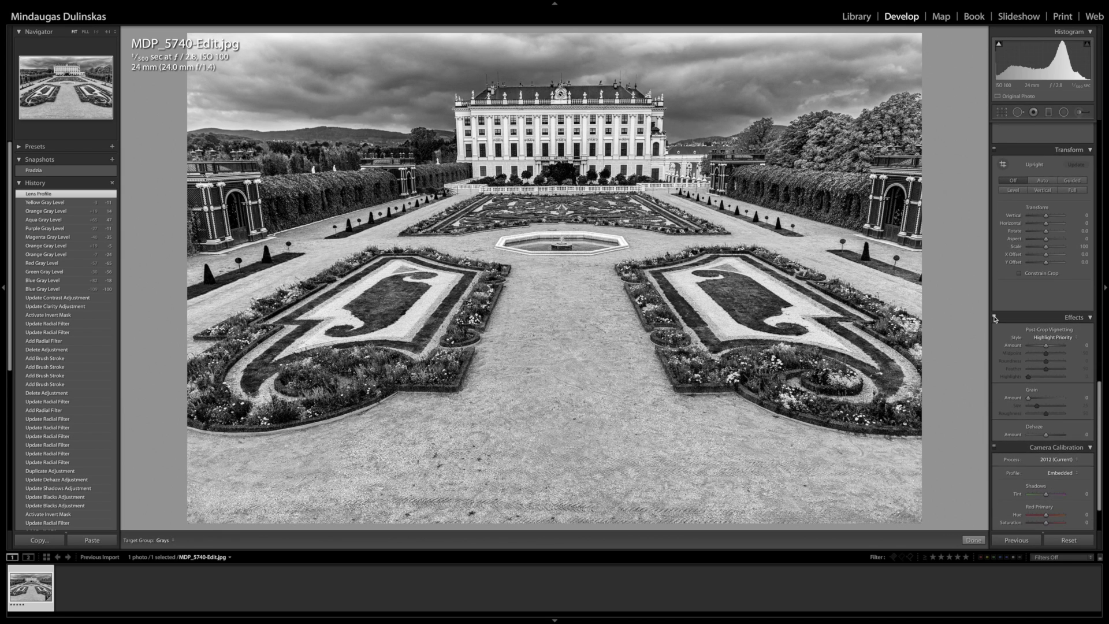
click(1039, 346)
drag(1039, 347, 1040, 347)
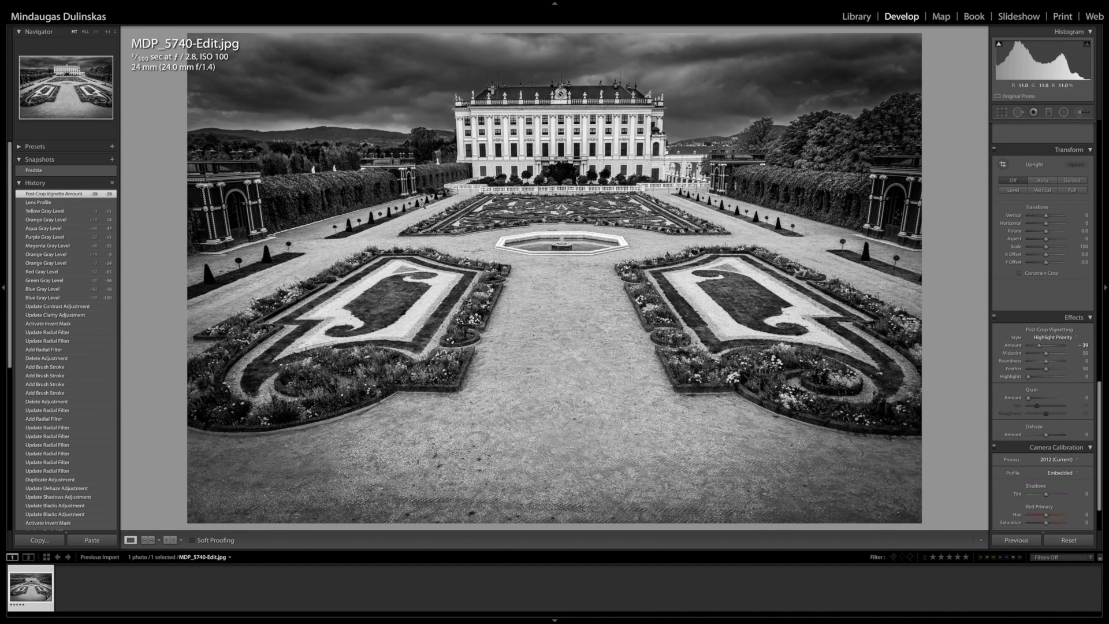
drag(1046, 353, 1060, 353)
click(1064, 362)
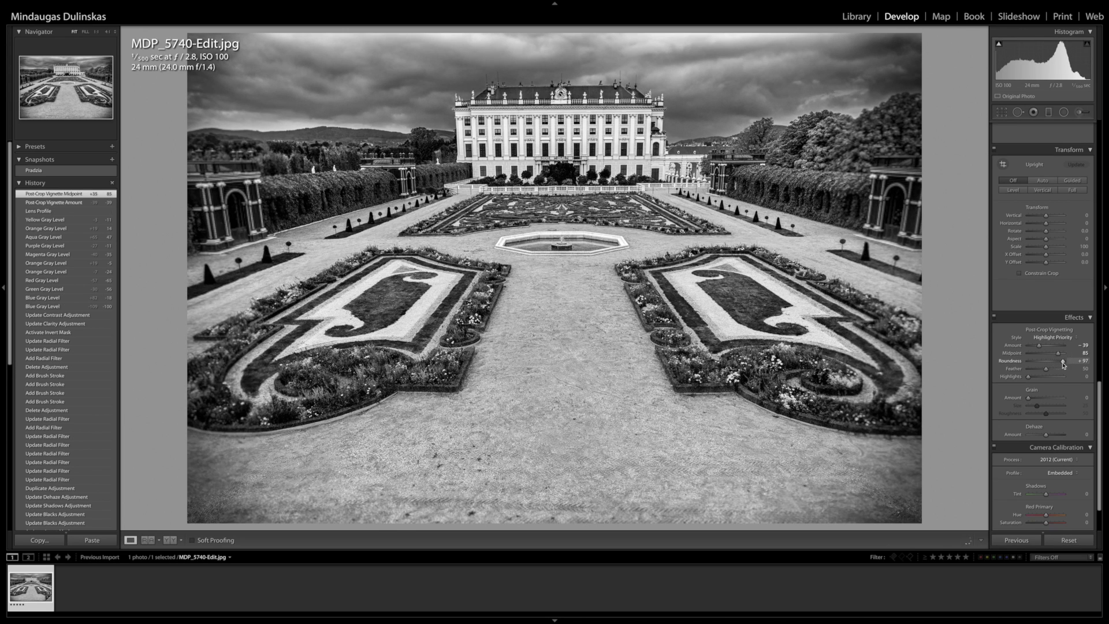
click(1064, 368)
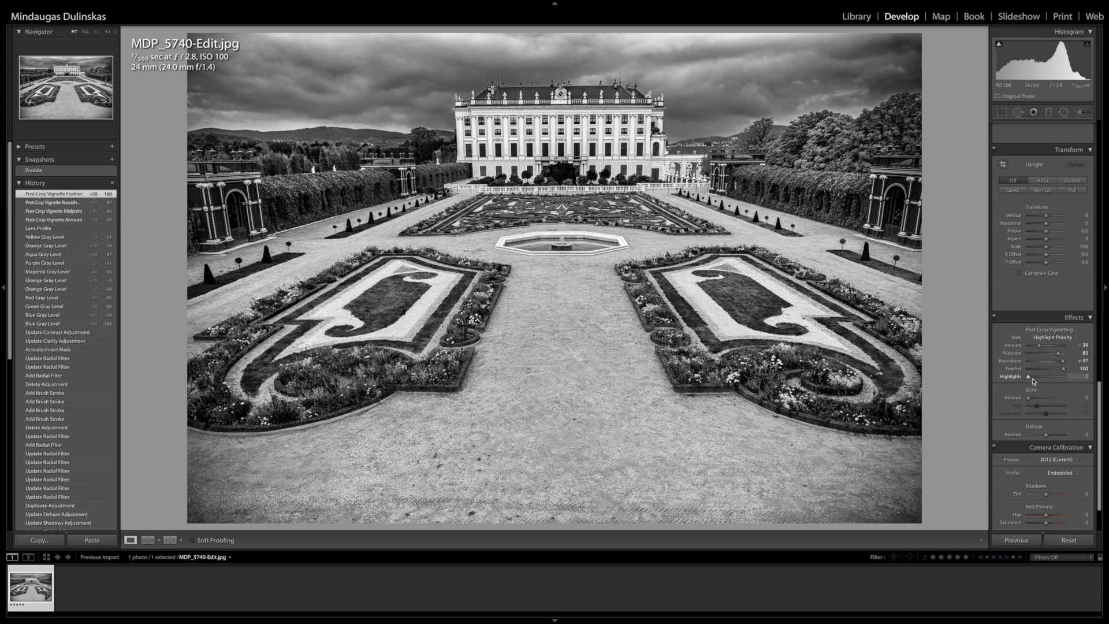
- Leave the vignette's Highlights at 0 and set the Dehaze Amount to +4
drag(1033, 381, 1026, 386)
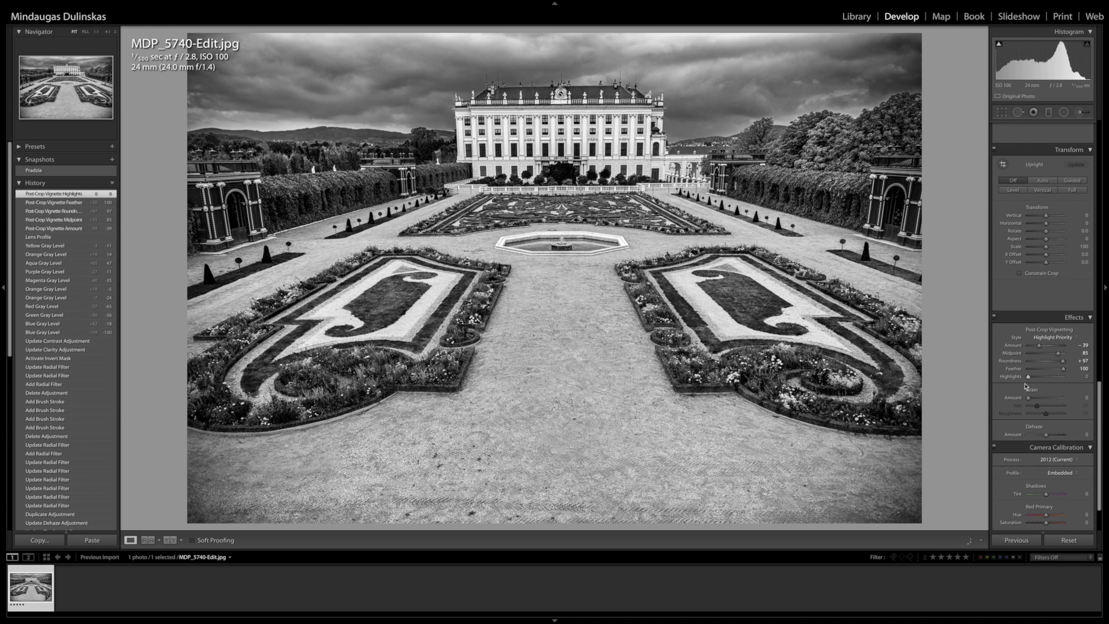
scroll(1029, 391, down, 2)
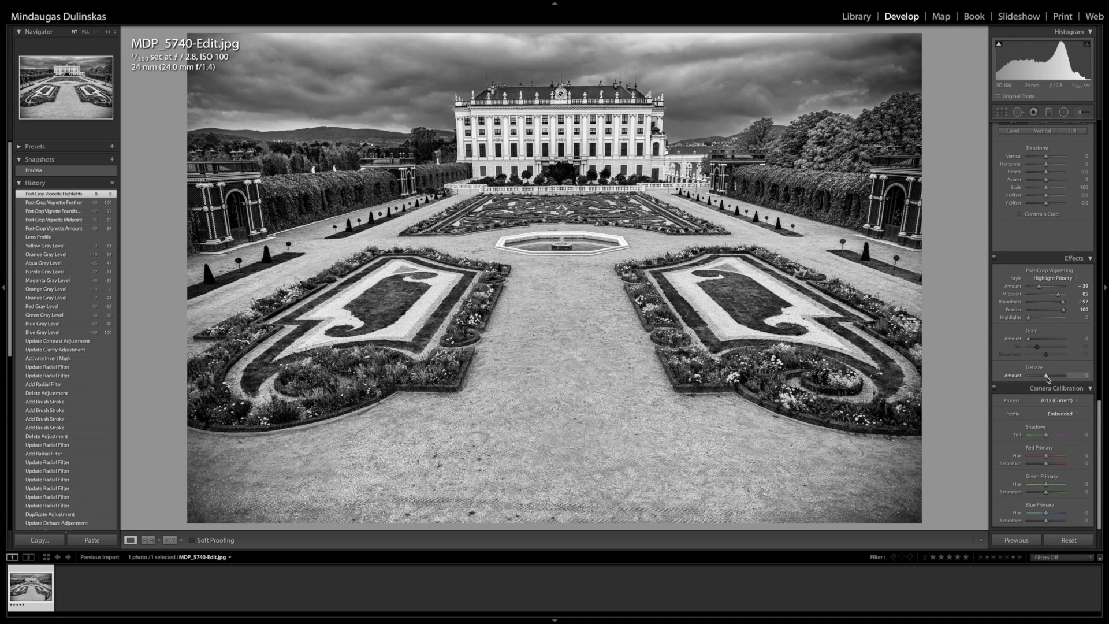
drag(1047, 377, 1048, 381)
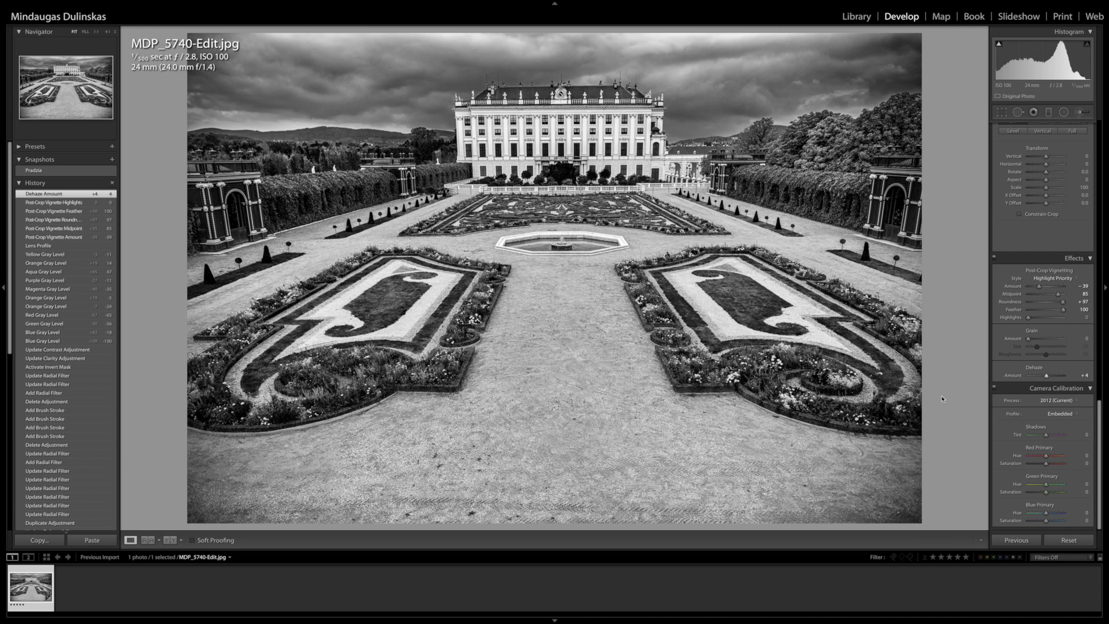
- Add a radial filter over the trees right of the palace, inverting its mask, with Exposure -0.39 and Shadows -23
scroll(1021, 317, up, 15)
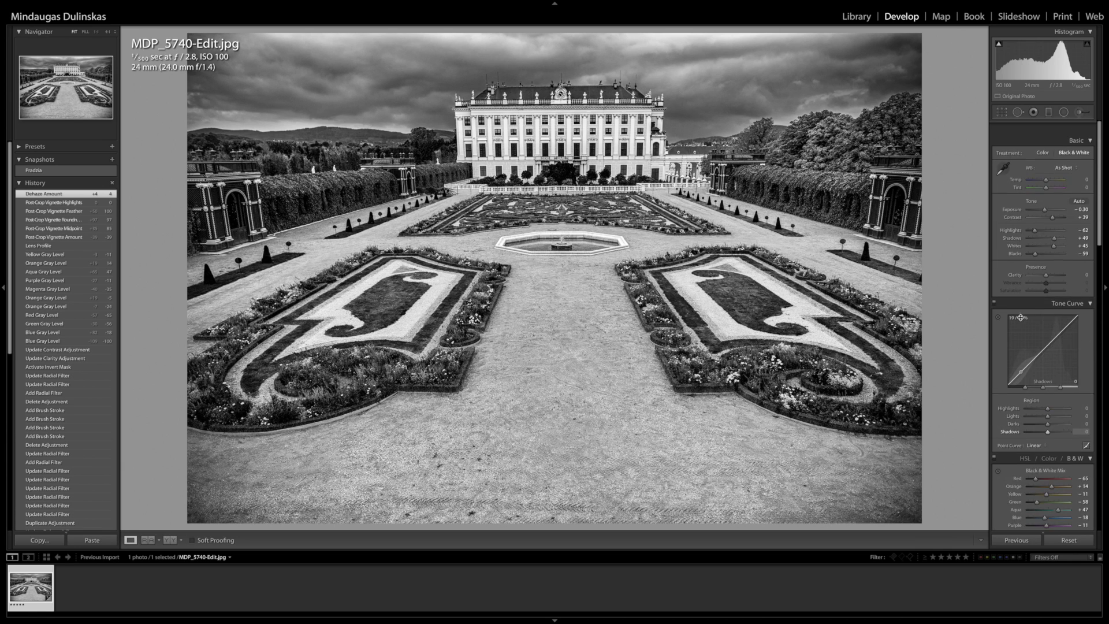
scroll(1021, 317, down, 1)
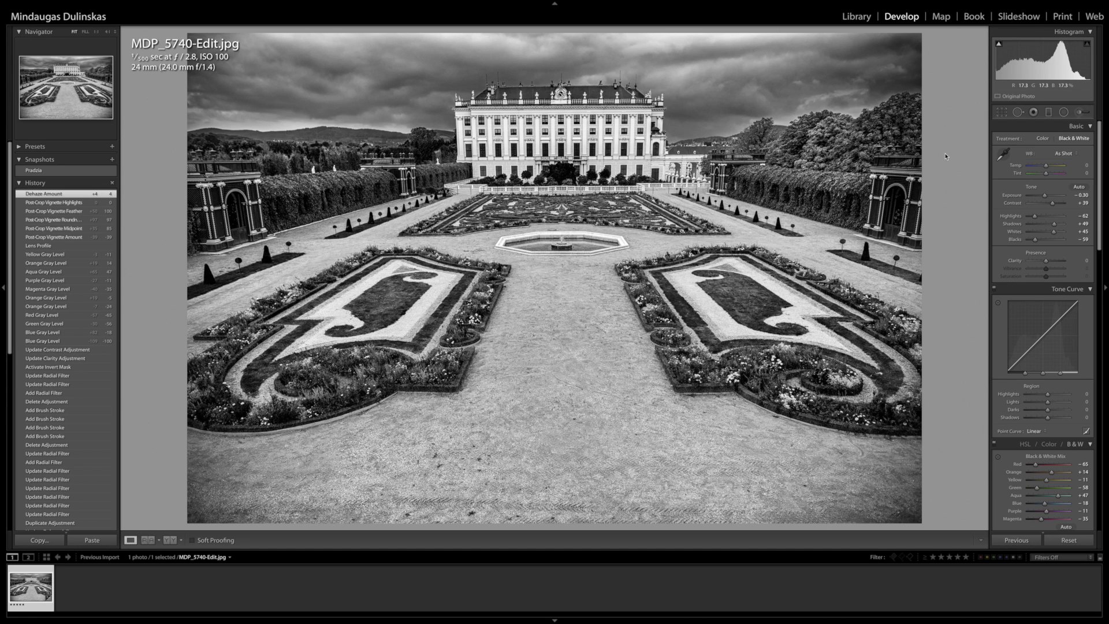
click(1064, 112)
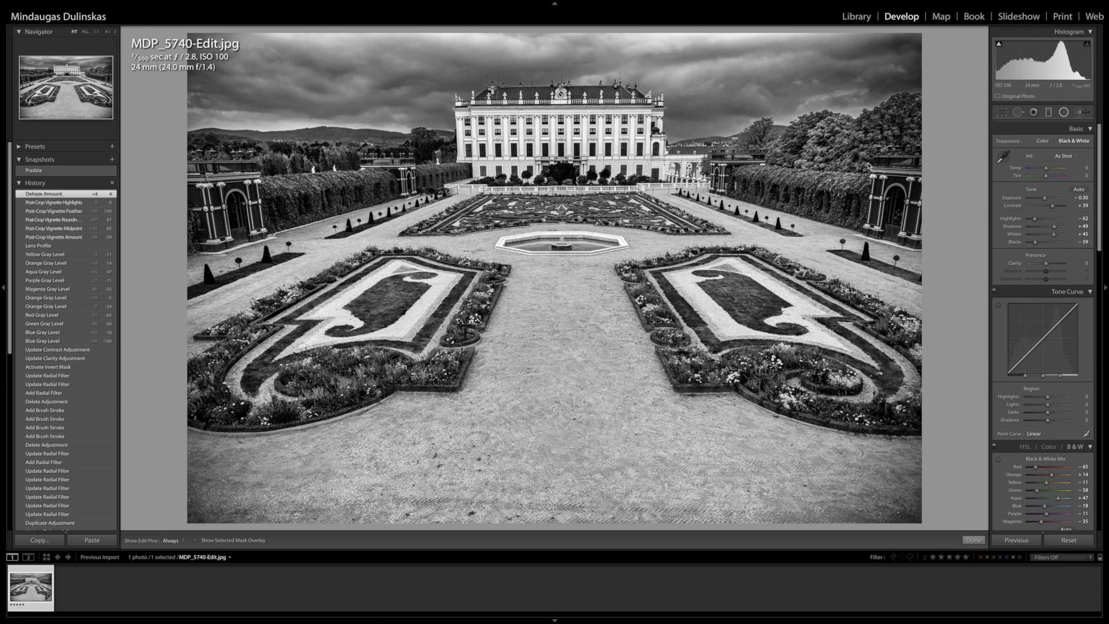
drag(814, 145, 891, 190)
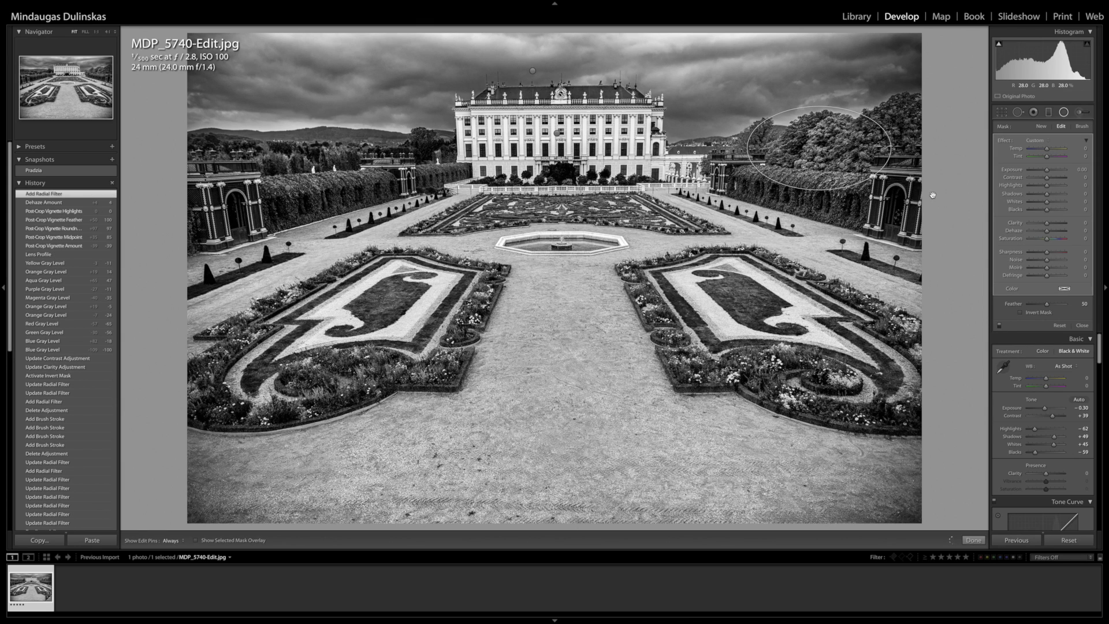
click(1021, 312)
drag(1049, 174, 1043, 197)
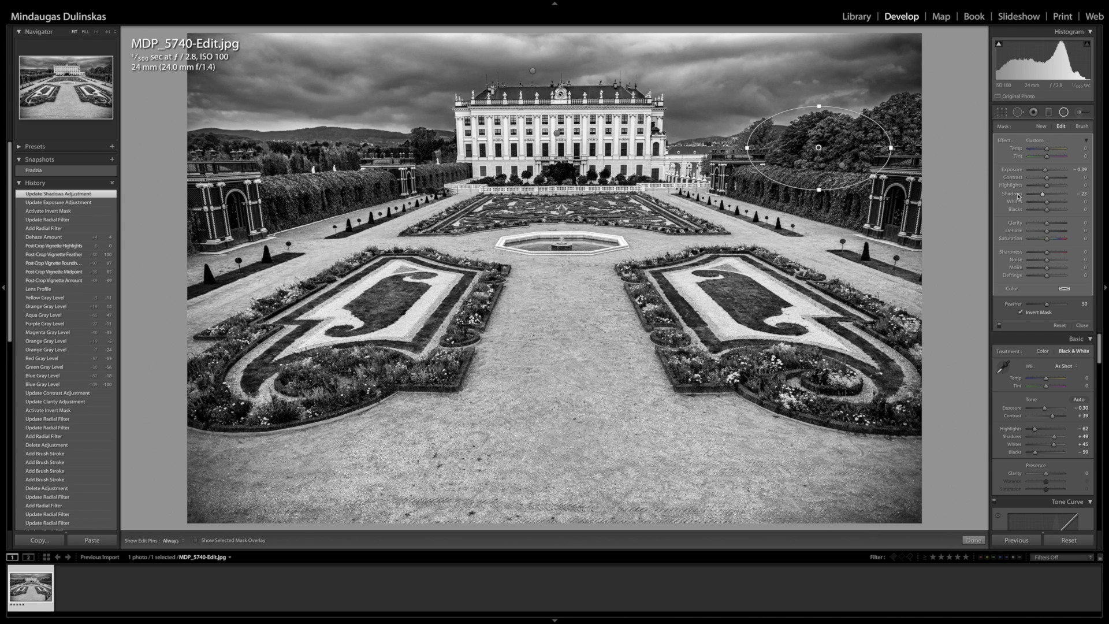
click(974, 541)
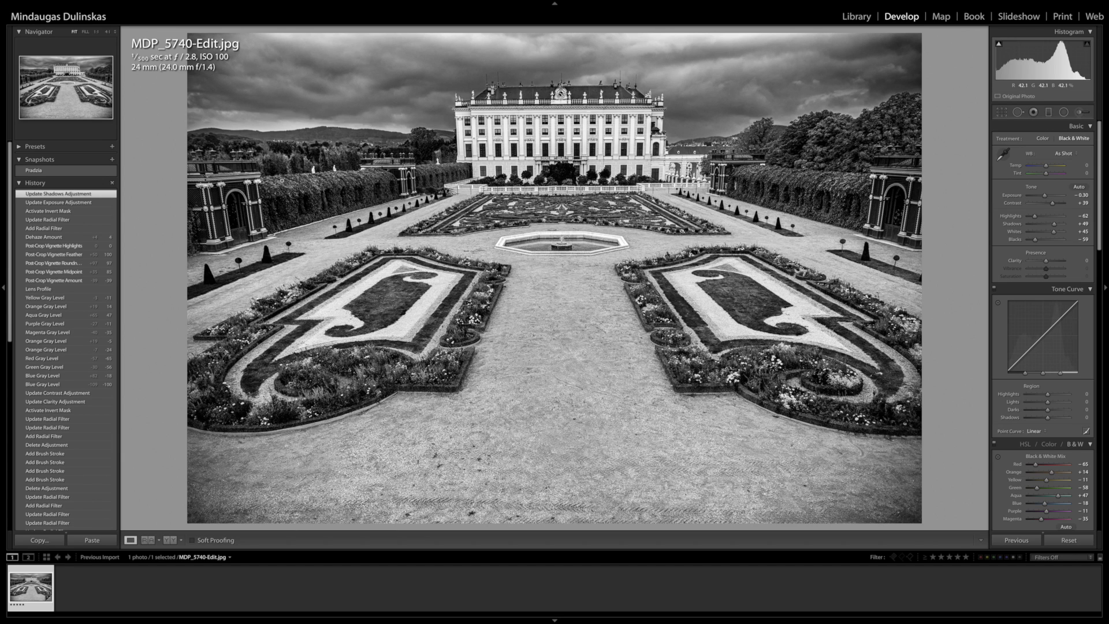
- Add a tilted radial filter along the left ivy hedge, inverting its mask, with Exposure -0.17 and Shadows -40
click(1064, 112)
drag(312, 182, 399, 165)
drag(327, 173, 338, 175)
drag(410, 167, 411, 176)
click(1034, 313)
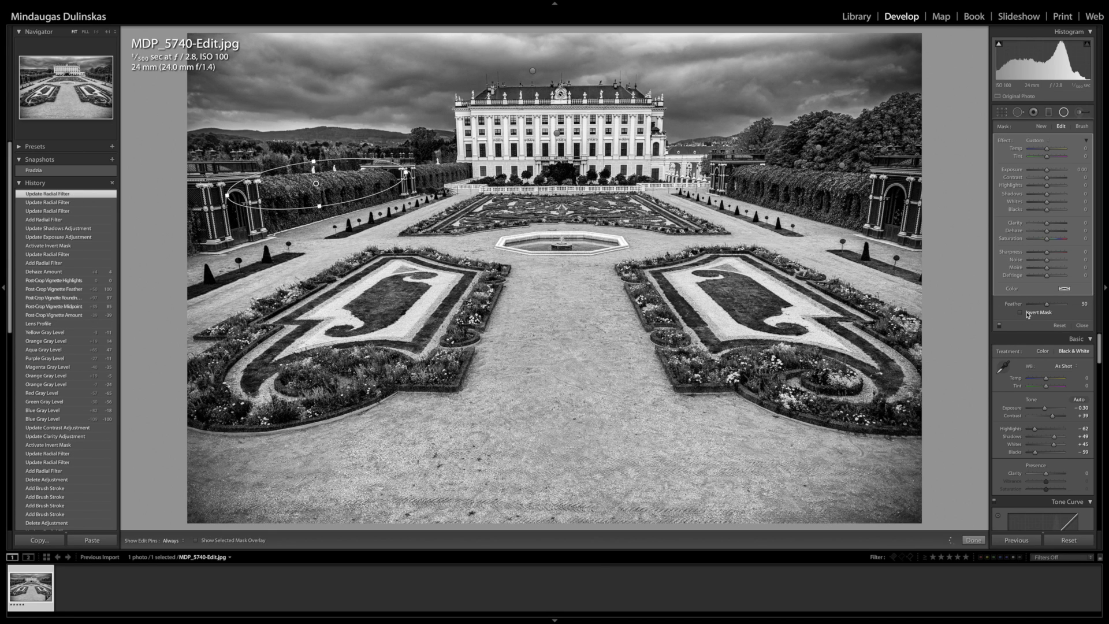
drag(1048, 173, 1039, 194)
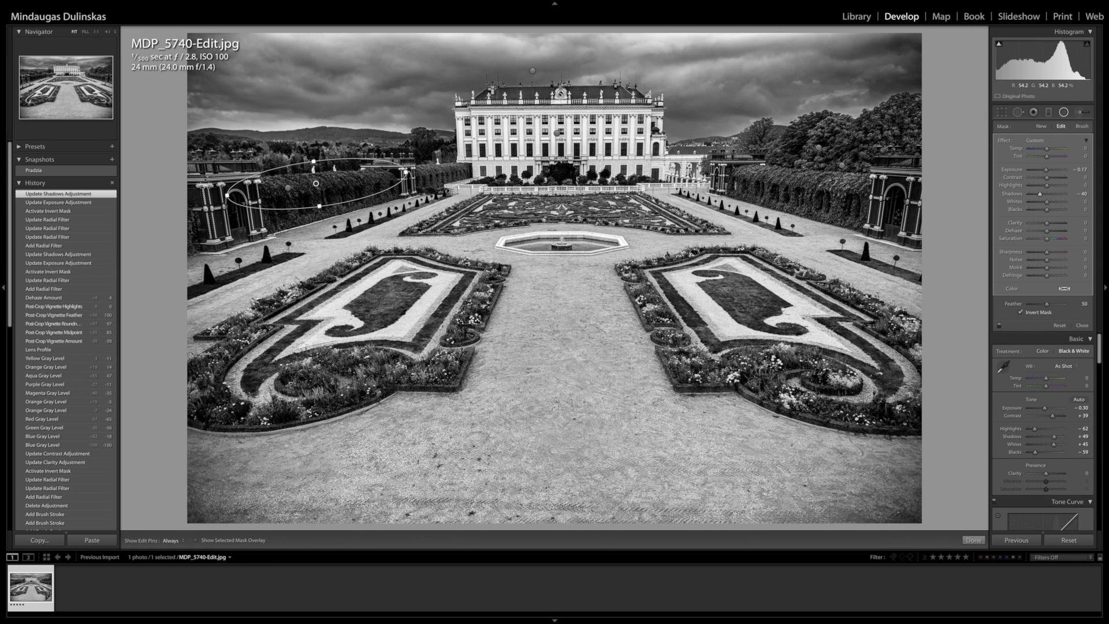
- Darken the foreground gravel with a large inverted radial filter using Exposure -0.70, Shadows -45 and Feather 89
drag(487, 481, 1004, 571)
drag(488, 482, 519, 498)
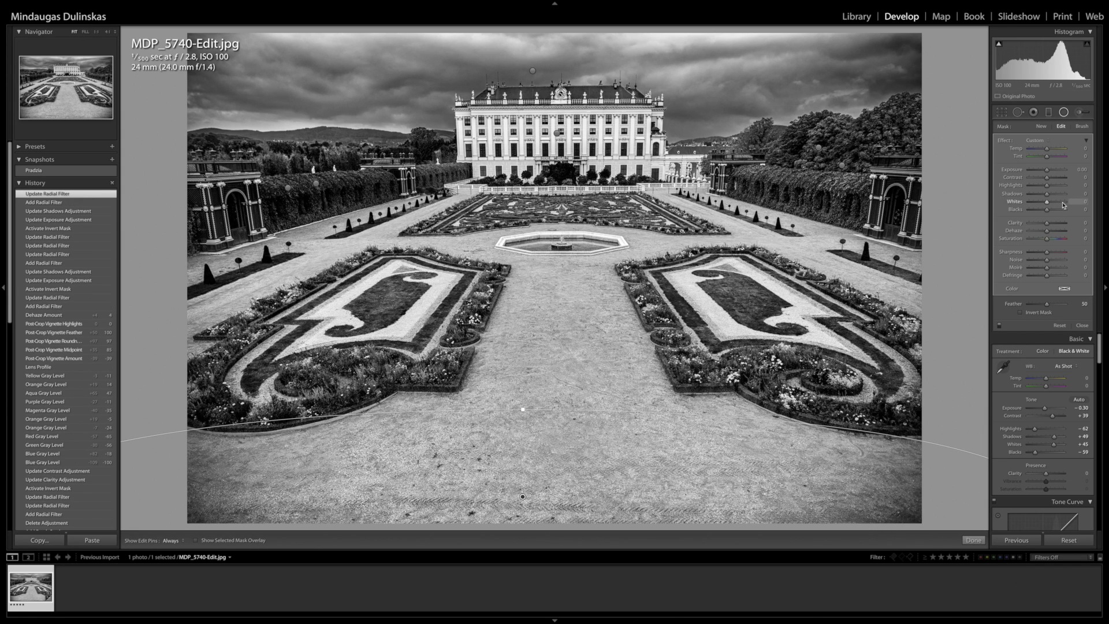
click(1038, 312)
drag(1047, 169, 1040, 170)
click(1039, 195)
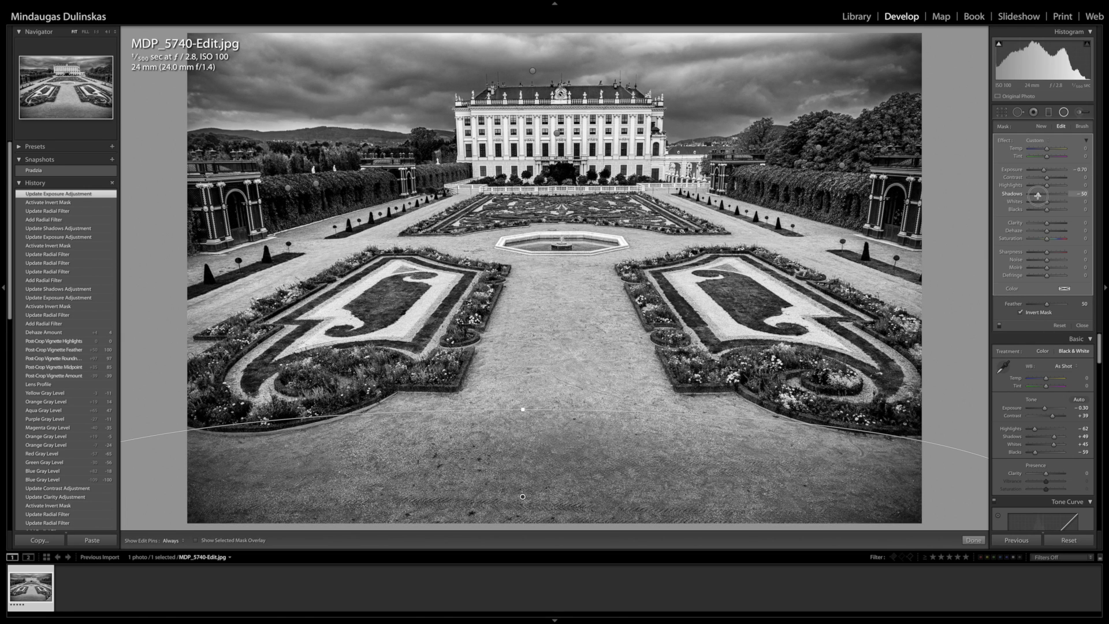
drag(1047, 303, 1060, 305)
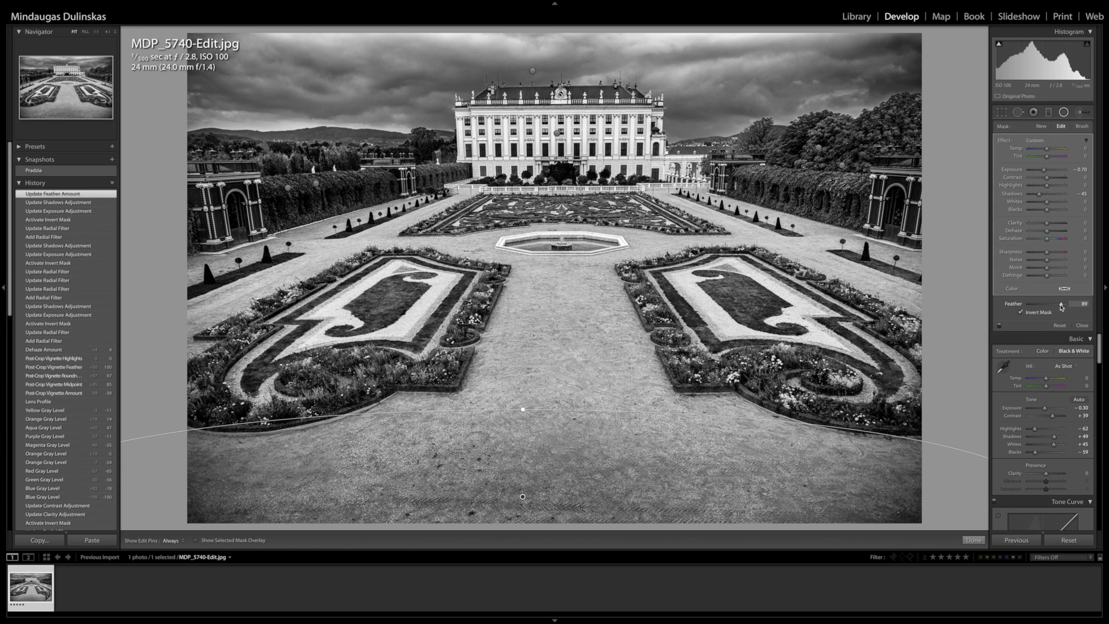
click(973, 541)
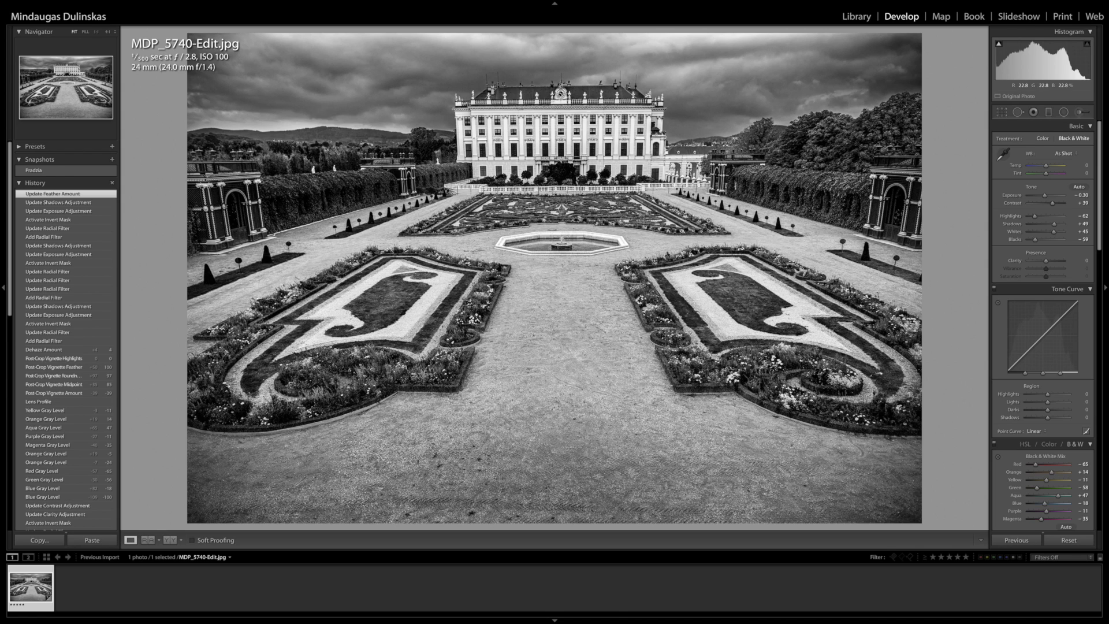
- Add a small inverted radial filter on the bright gravel just right of the fountain, lowering its Exposure and Highlights
click(1065, 112)
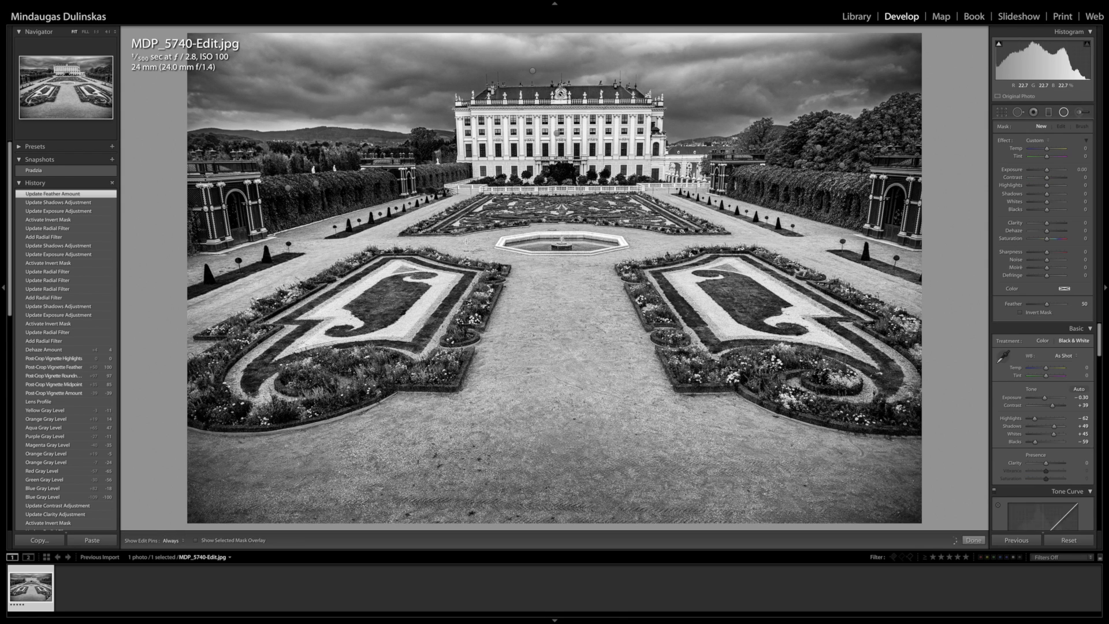
drag(664, 234, 698, 237)
click(1021, 313)
drag(1047, 171, 1044, 186)
click(973, 541)
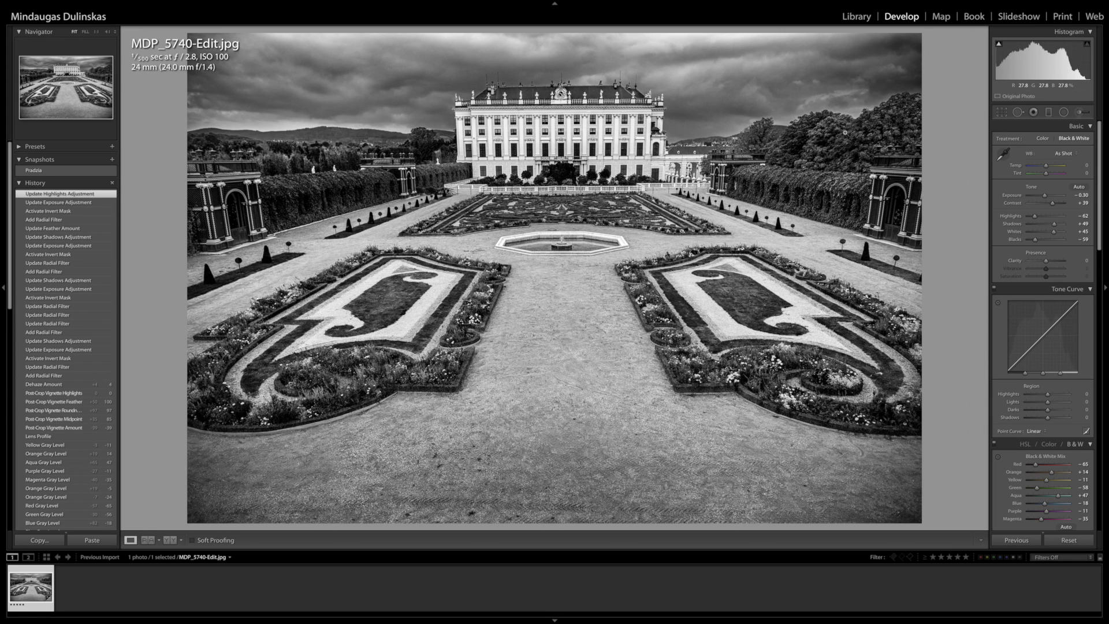
- Darken the bright area beside the palace's right end with an inverted radial filter, lowering Exposure and Highlights
key(shift+m)
drag(700, 167, 760, 195)
drag(699, 167, 708, 169)
key(apostrophe)
drag(1047, 171, 1036, 186)
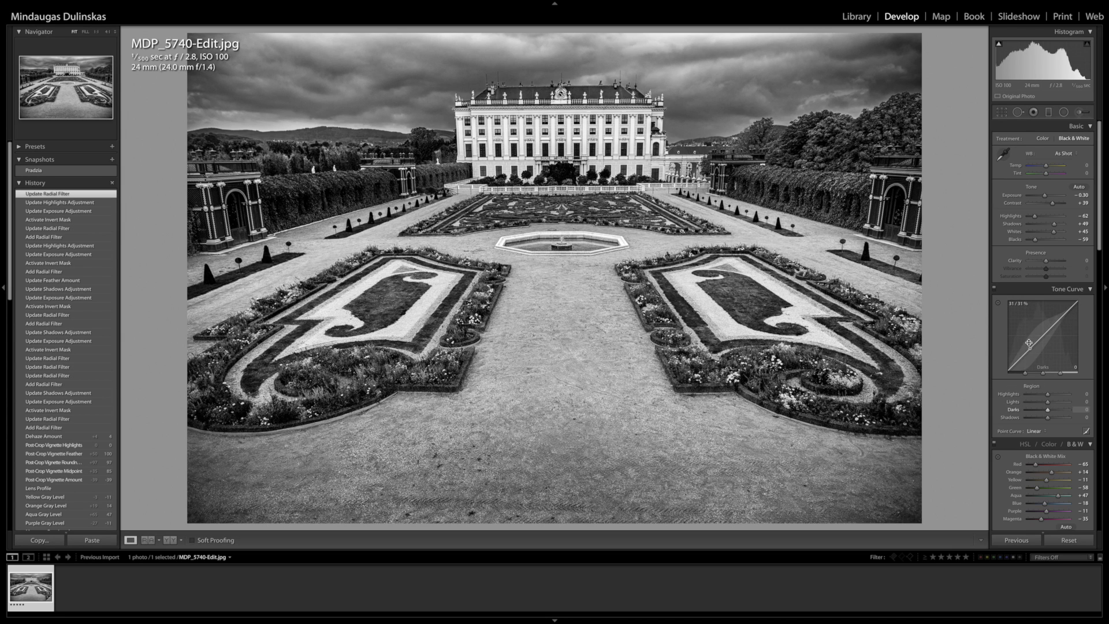
- Shape the tone curve into a gentle contrast curve with Lights +14 and Darks -14
mouse_move(1024, 357)
mouse_down()
mouse_move(1059, 318)
mouse_move(1028, 352)
mouse_up()
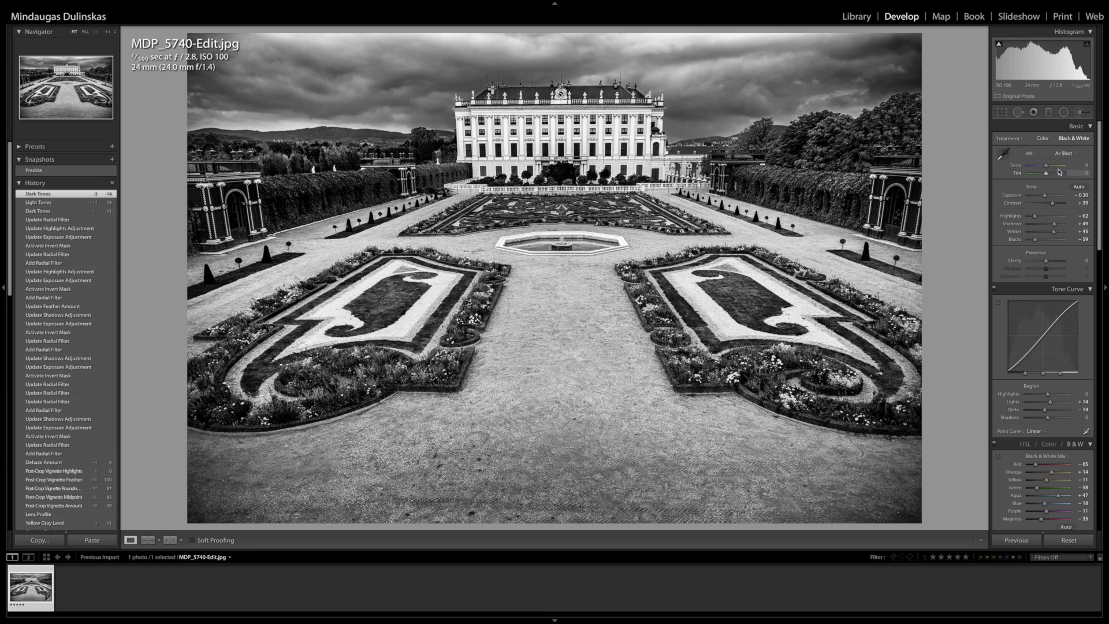
drag(1045, 165, 1052, 169)
drag(1047, 169, 1042, 167)
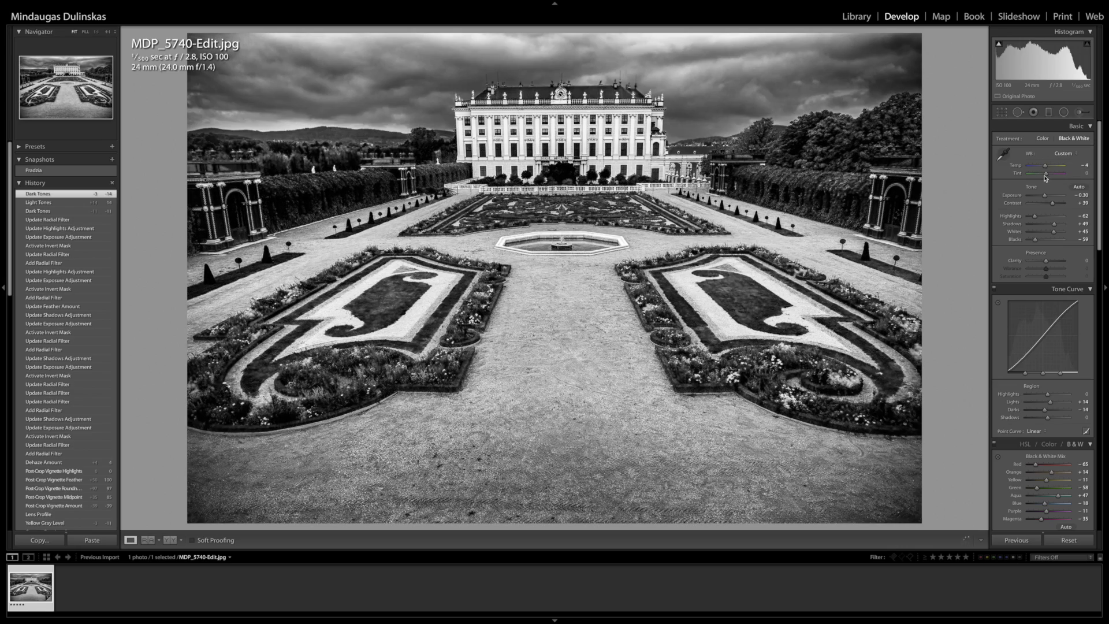
drag(1046, 177, 1048, 175)
double_click(1018, 175)
double_click(1017, 166)
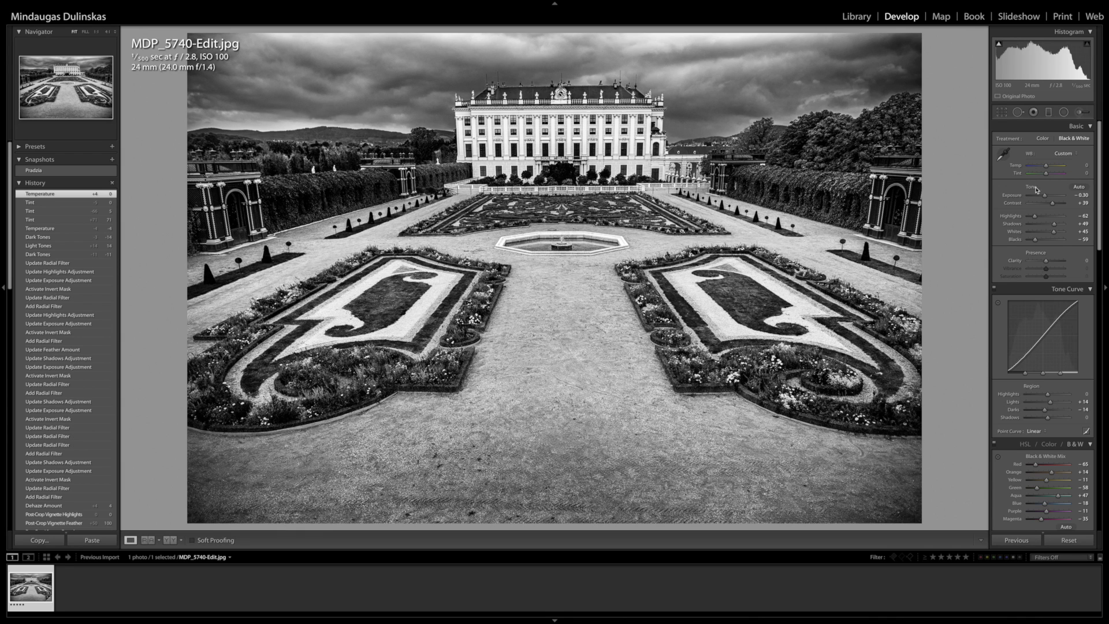
- Set Clarity to +9 and save the current edit as a snapshot named Finisas
click(1047, 263)
drag(1047, 263, 1049, 263)
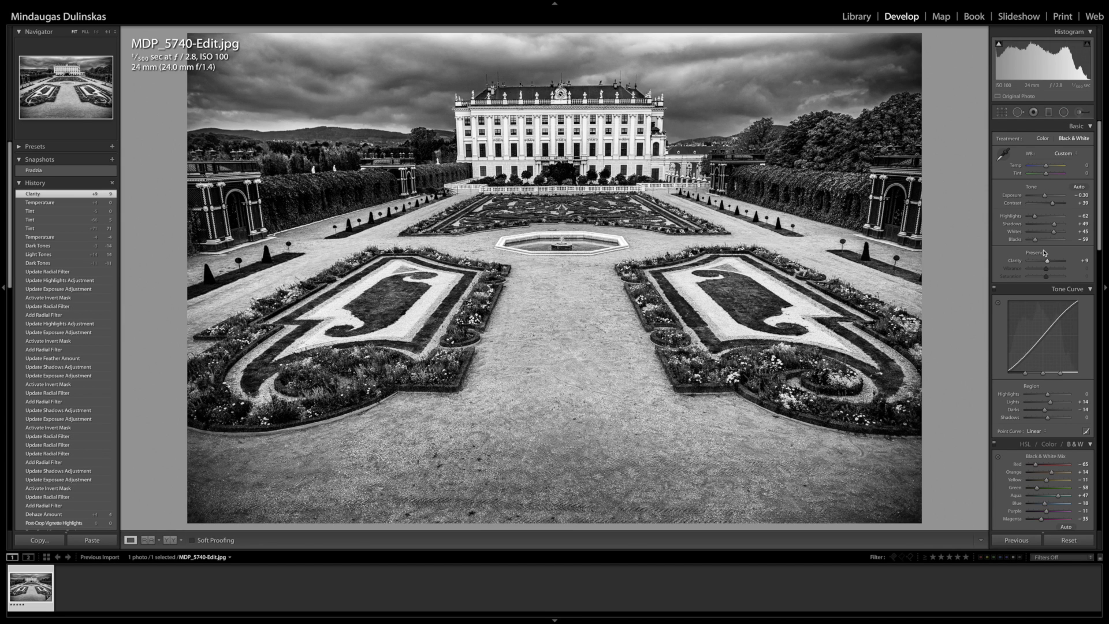
click(112, 160)
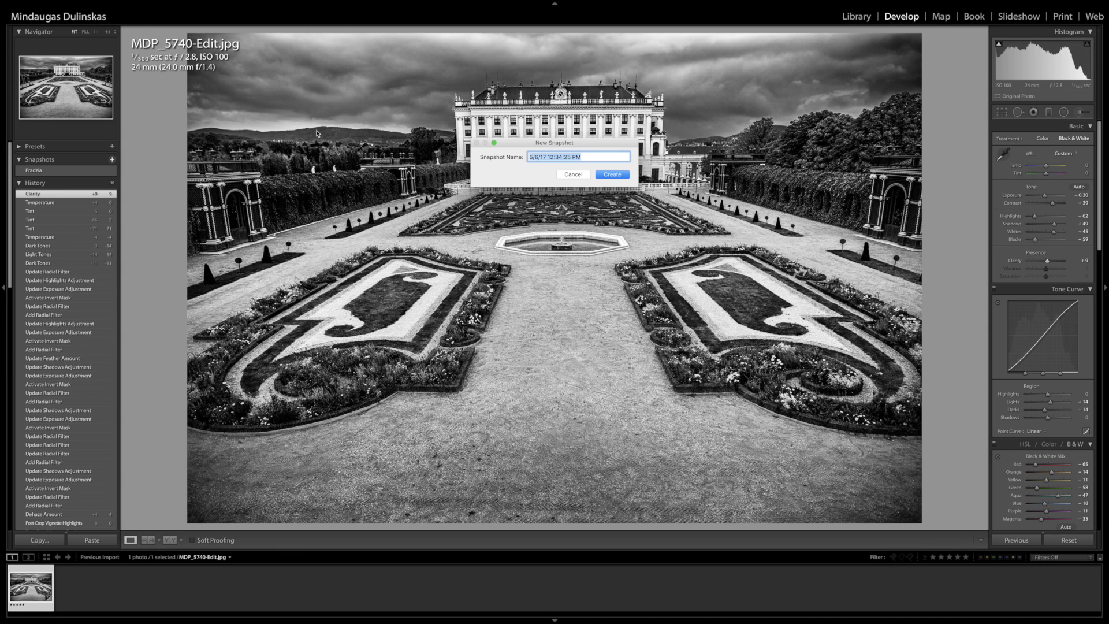
text(Finished)
key(Return)
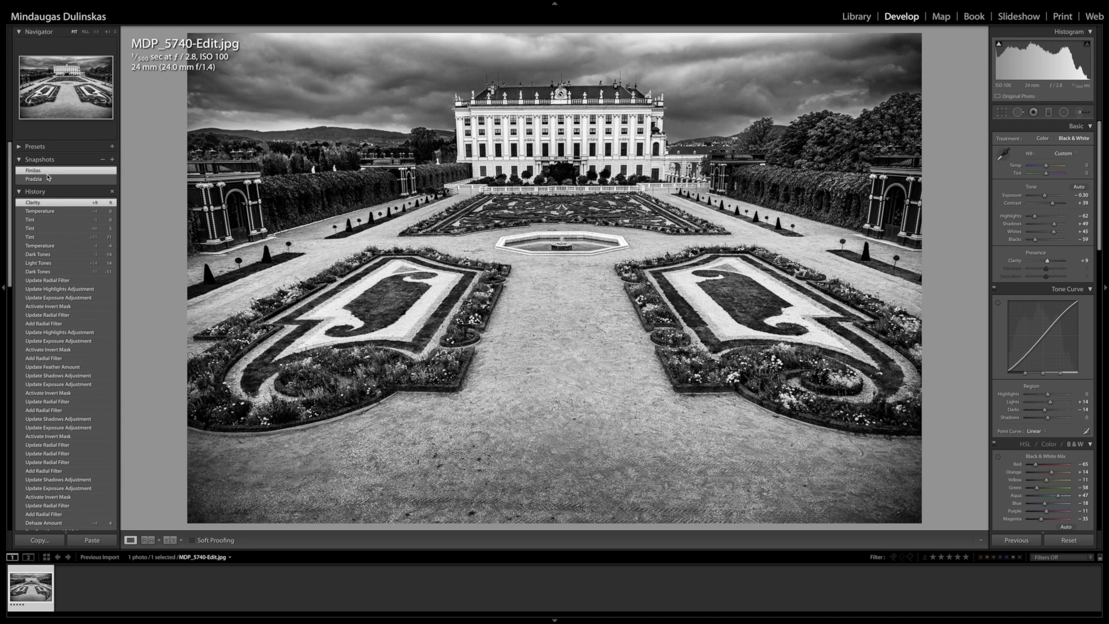
- Compare the starting snapshot with the finished one, returning to the finished version and its adjustment settings
click(50, 179)
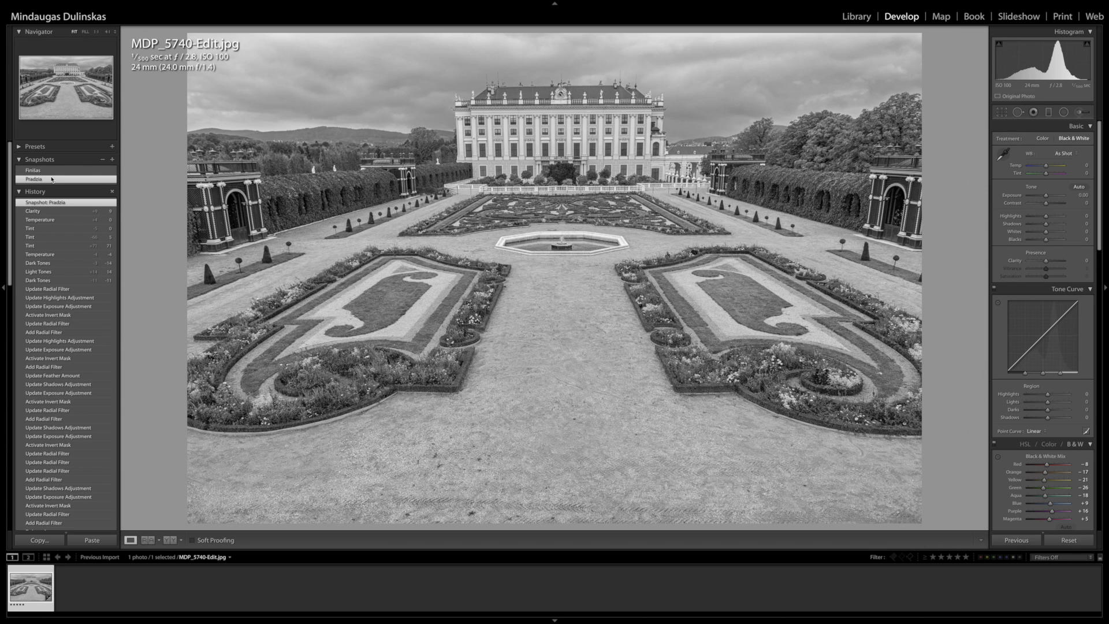
click(50, 171)
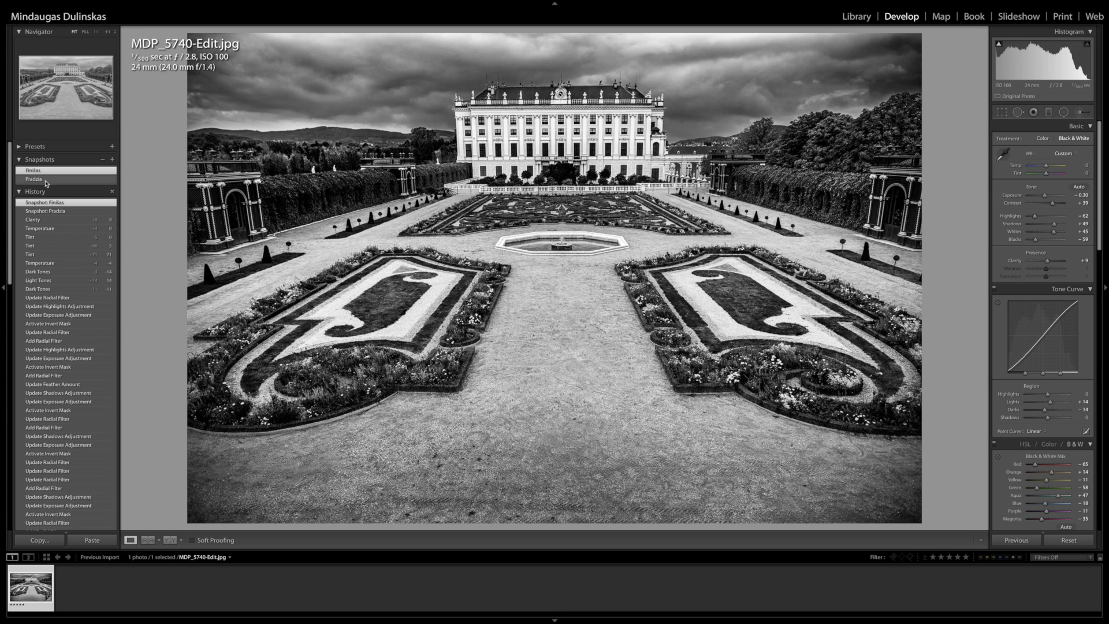
click(47, 183)
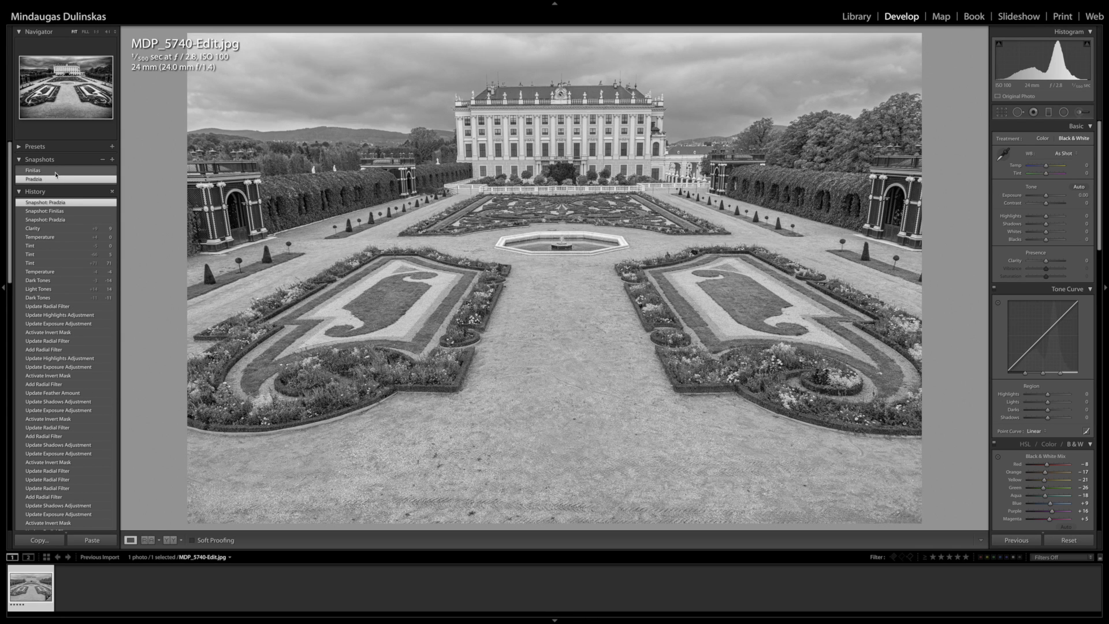
click(56, 174)
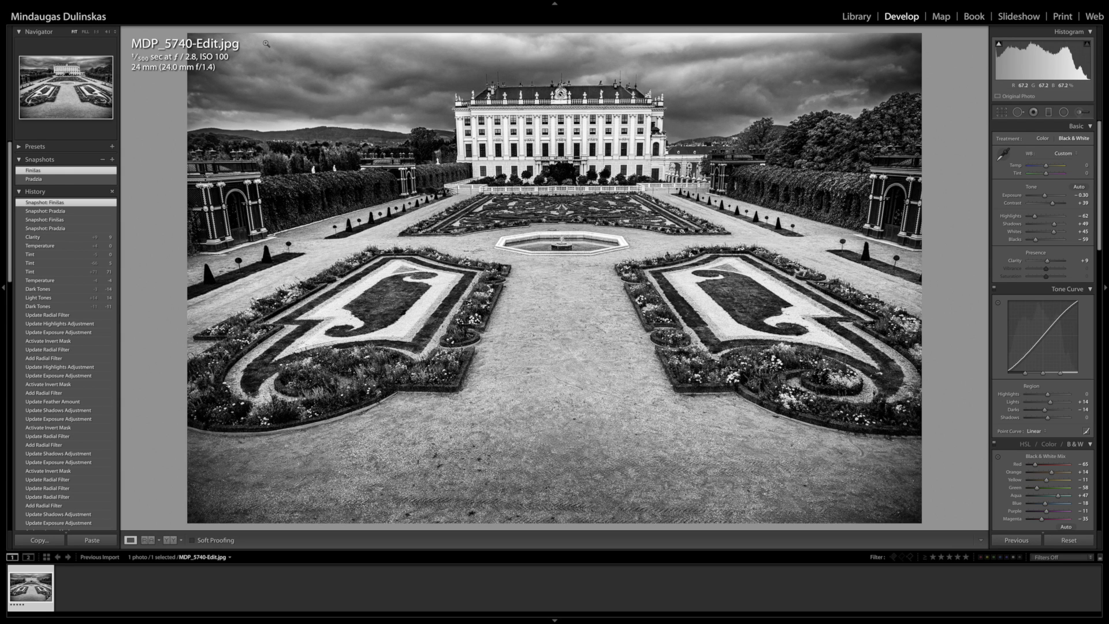
scroll(1050, 322, down, 5)
scroll(1050, 322, down, 1)
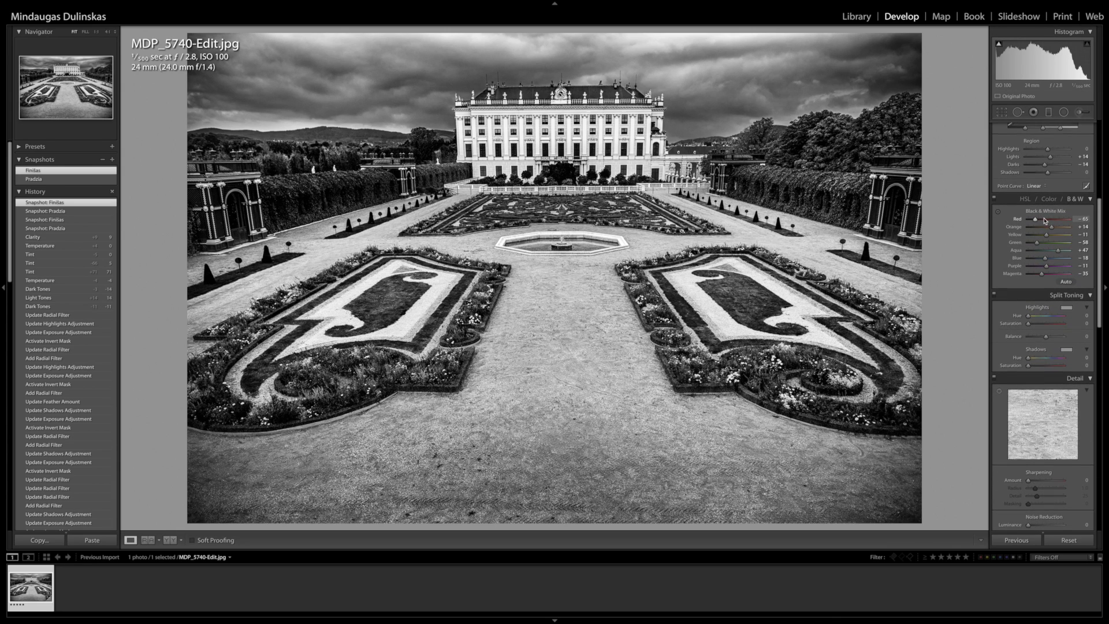